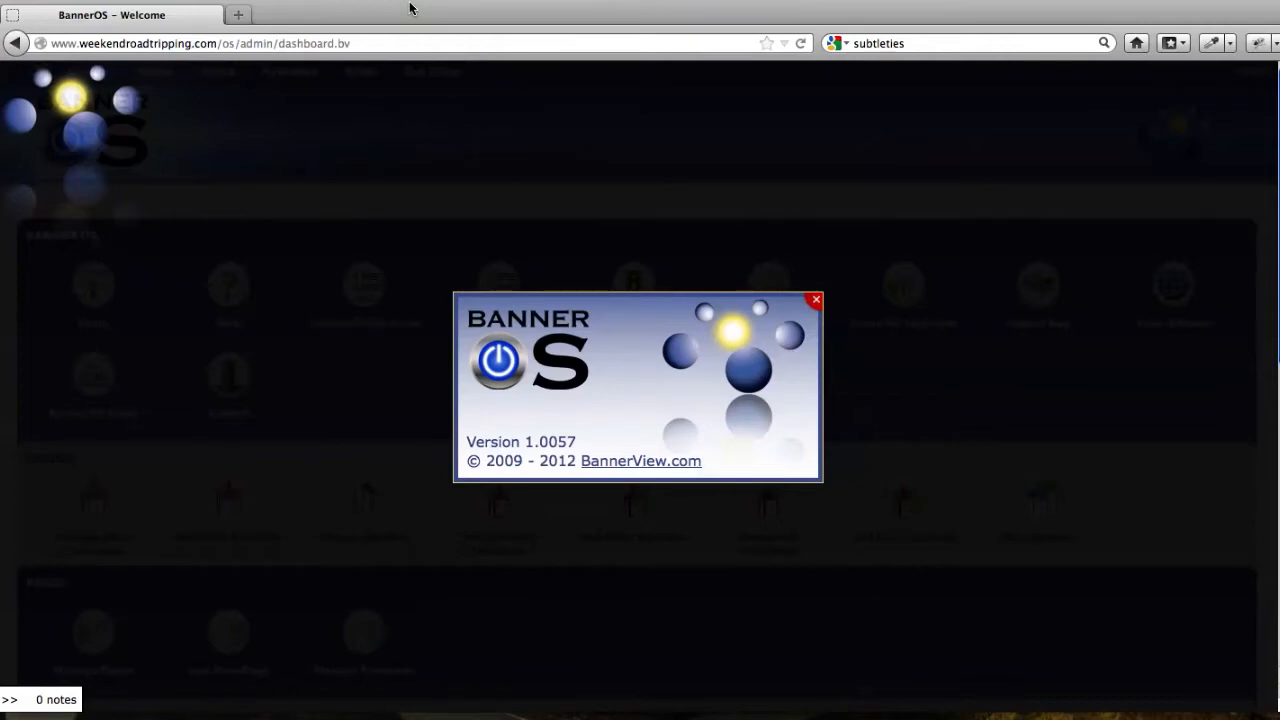
- Dismiss the splash screen and open the form for adding a new media category
click(253, 175)
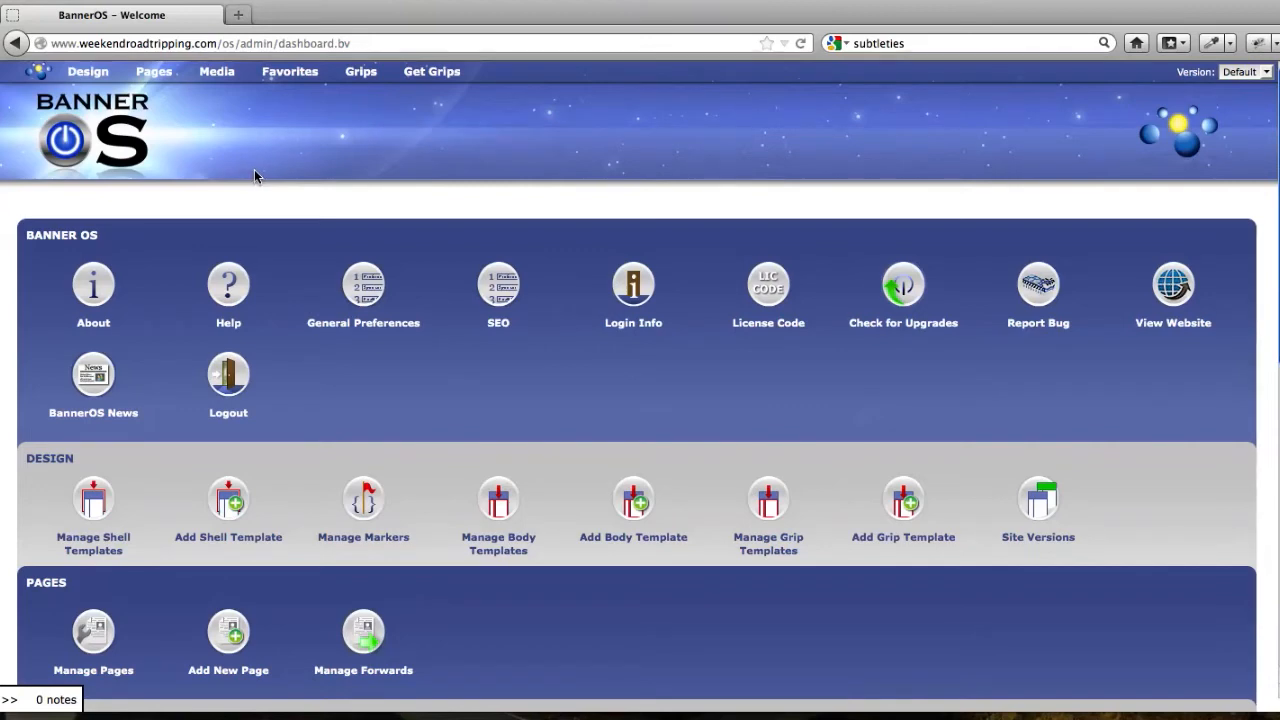
scroll(227, 170, down, 5)
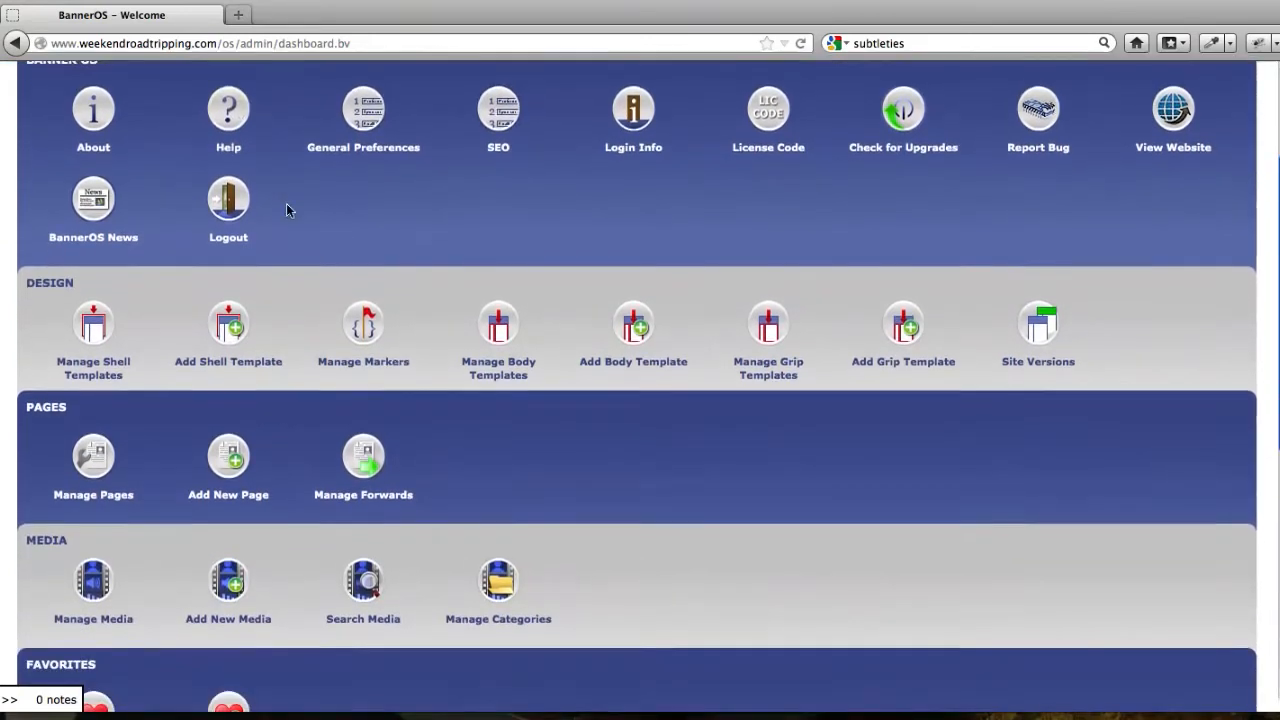
scroll(292, 211, down, 3)
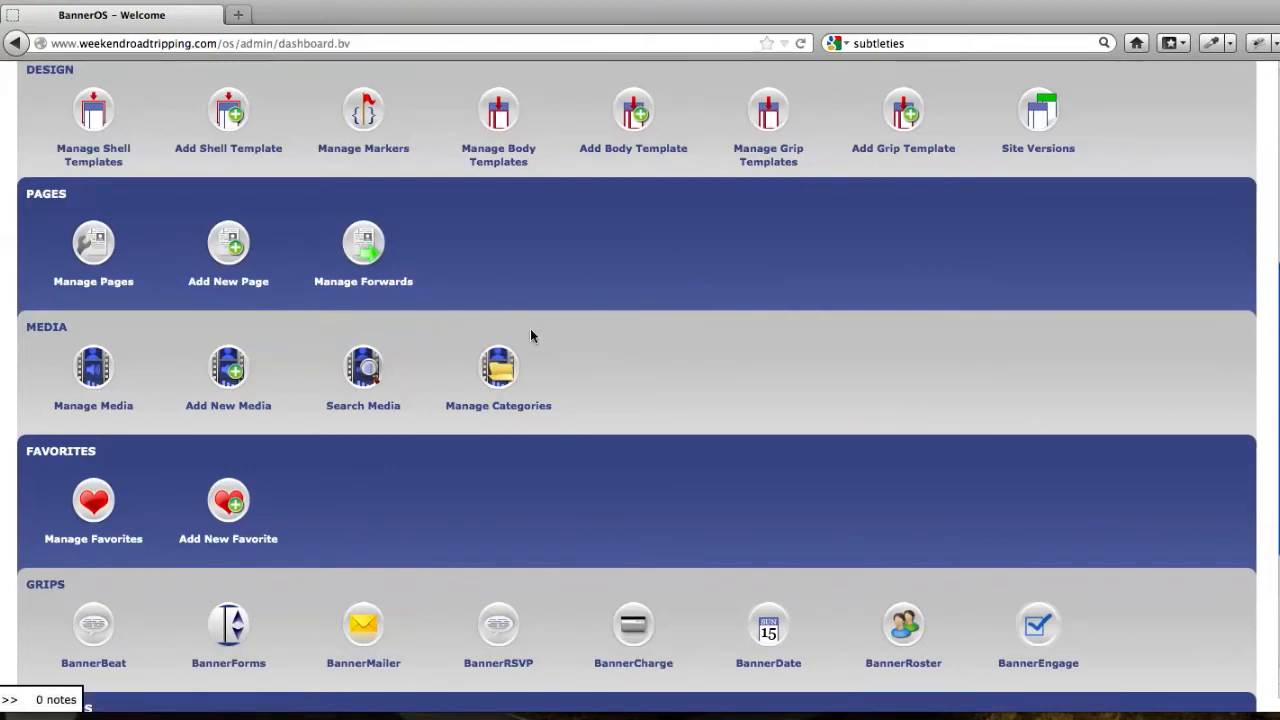
click(500, 372)
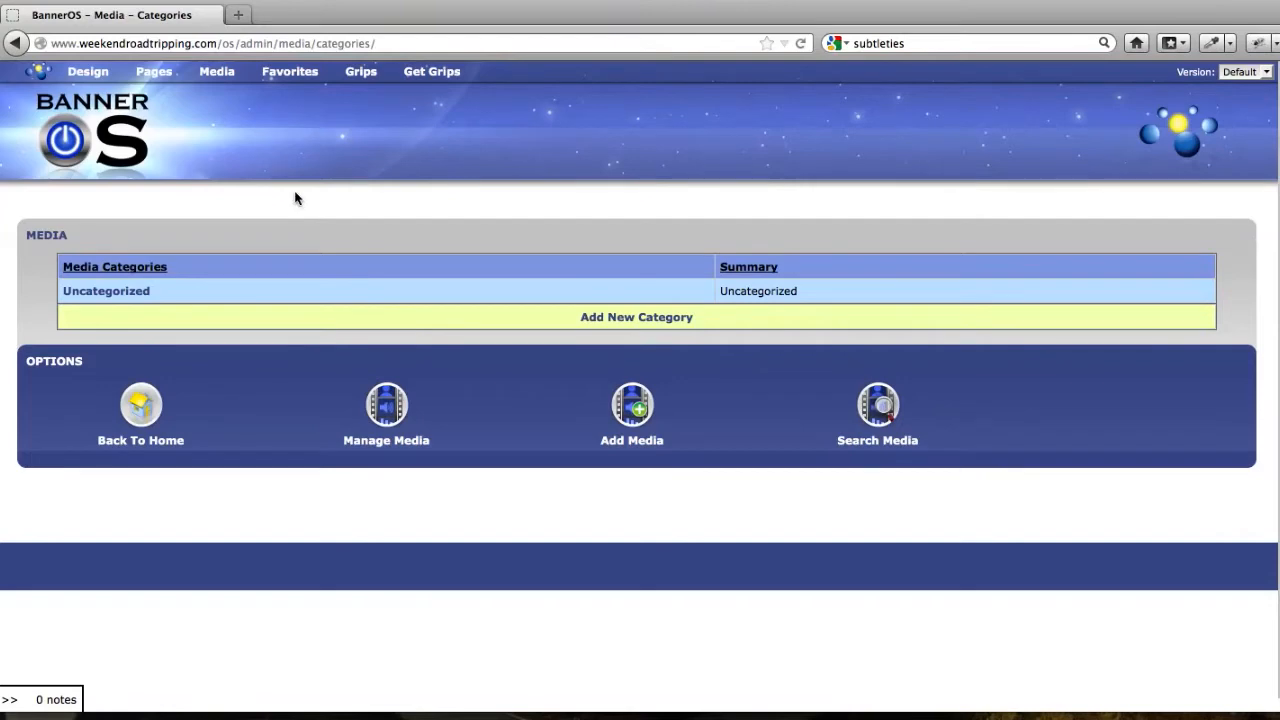
click(645, 322)
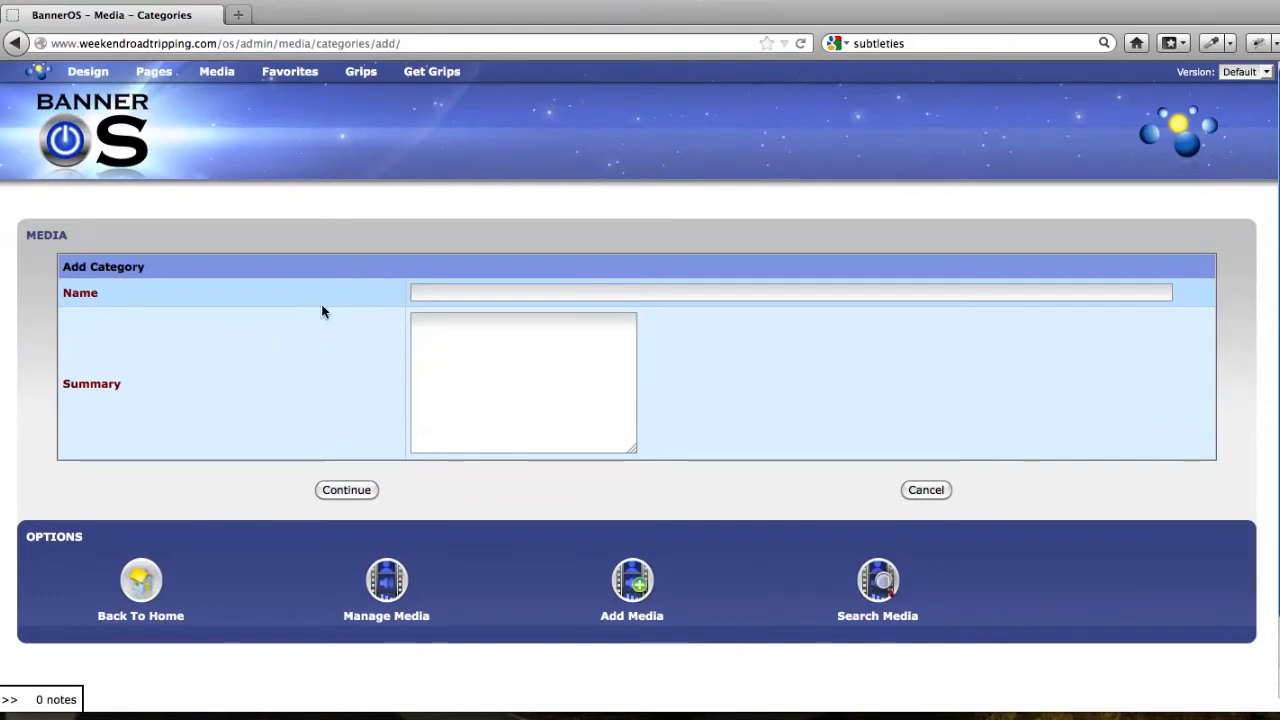
- Create the media category "Stock photos" with the summary "Stock photos for use anywhere on site."
click(463, 293)
text(S)
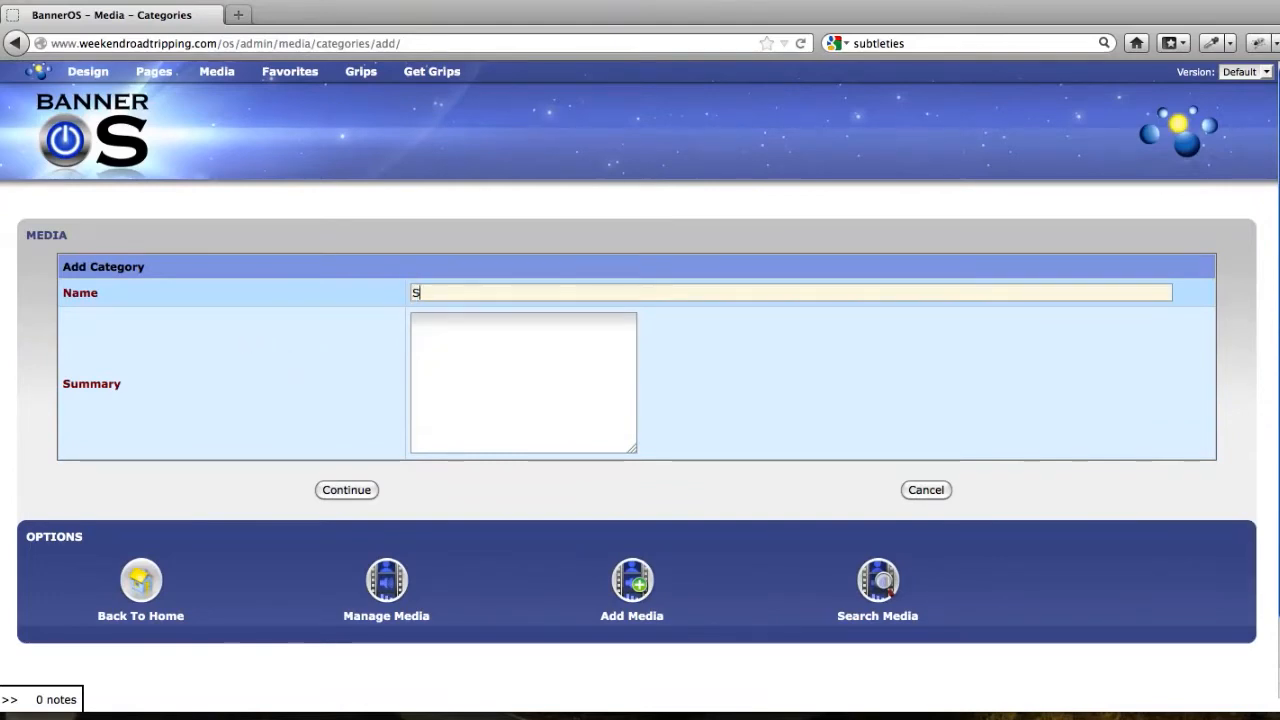
text(tock photos)
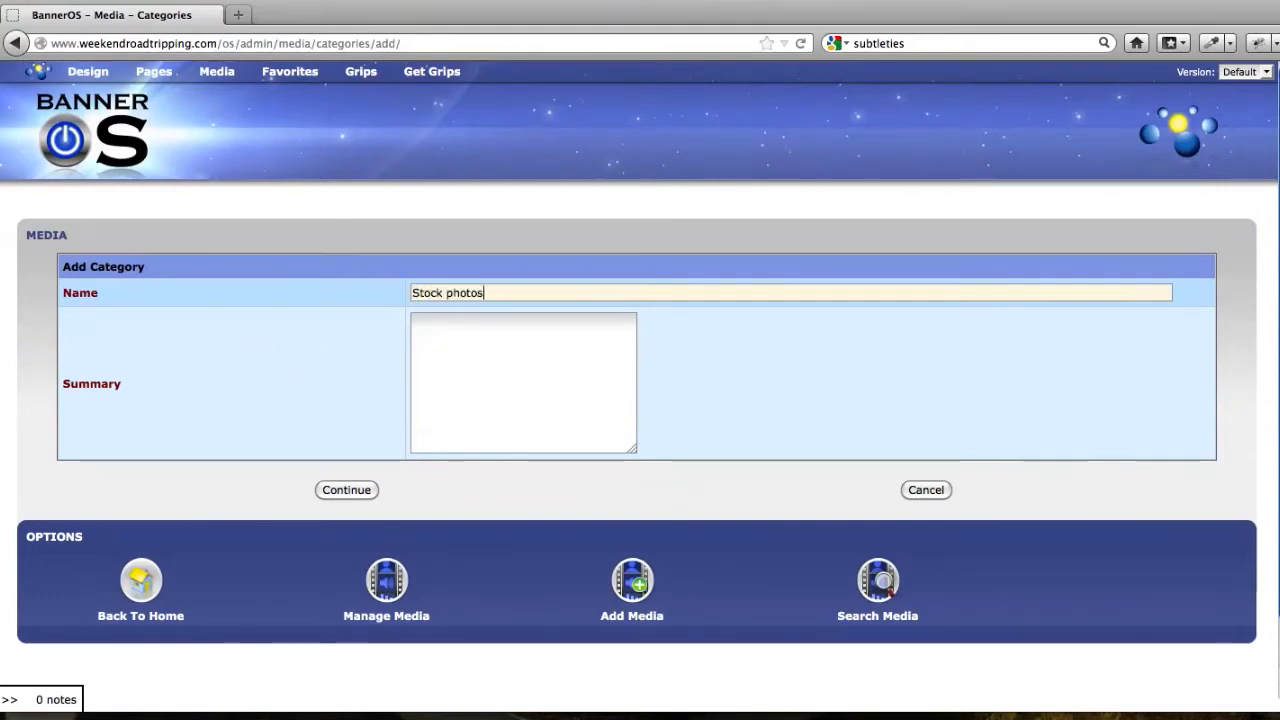
key(Tab)
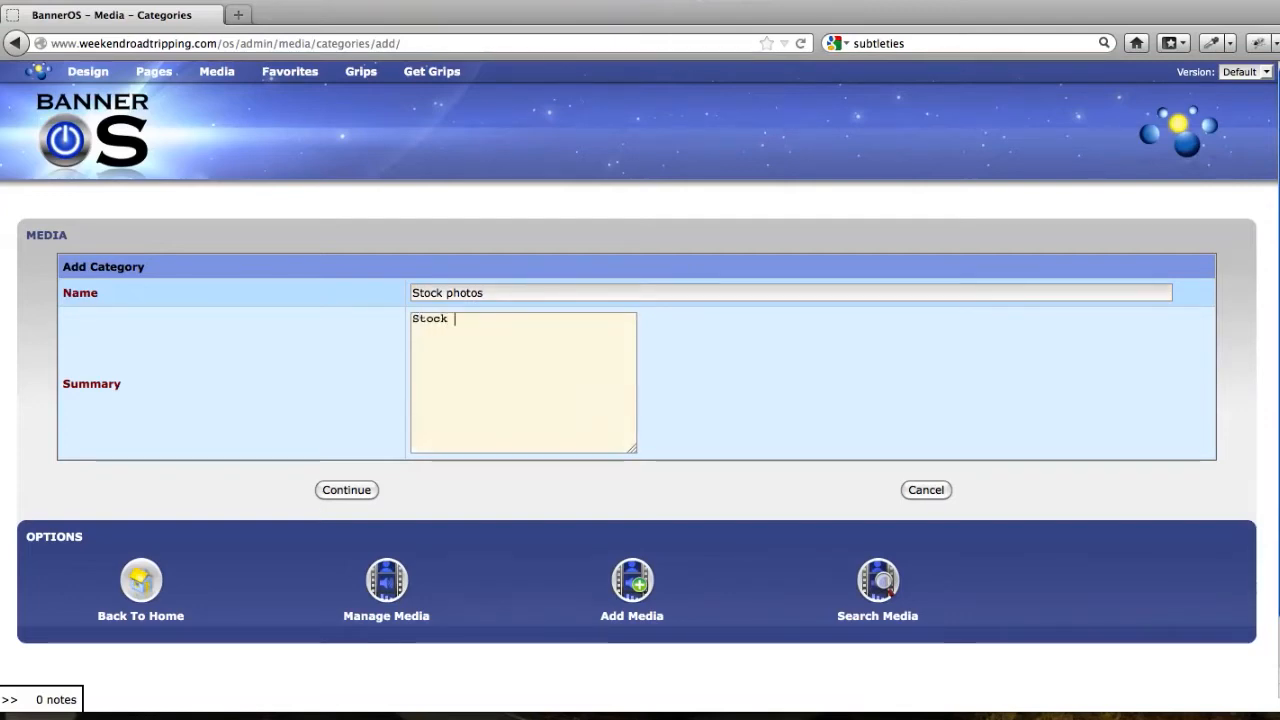
text(Stock photos for use anywhere on site.)
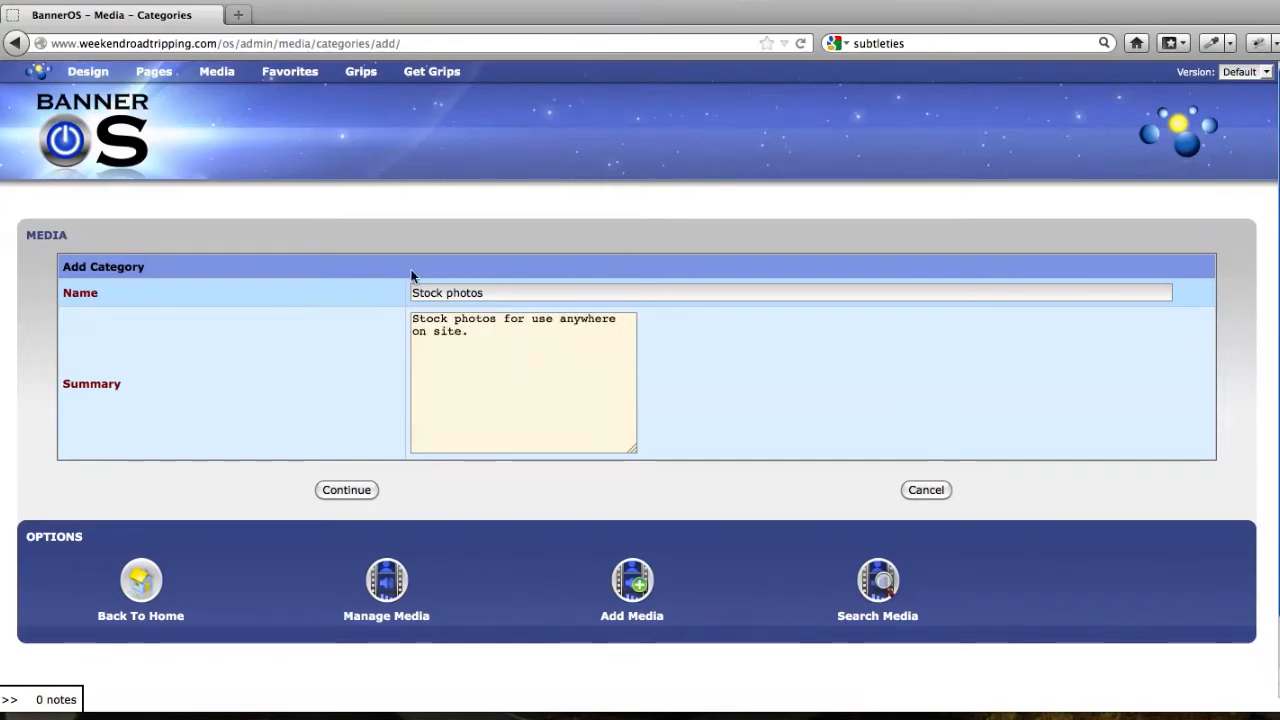
click(343, 490)
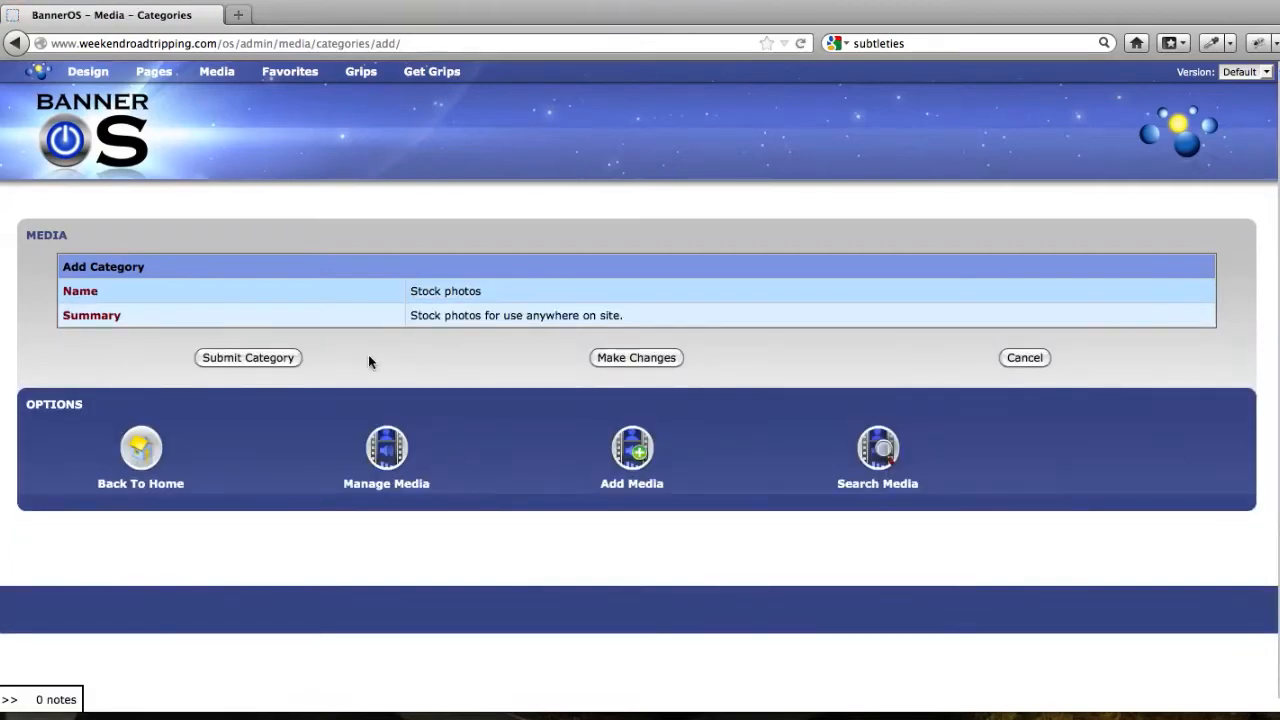
click(215, 360)
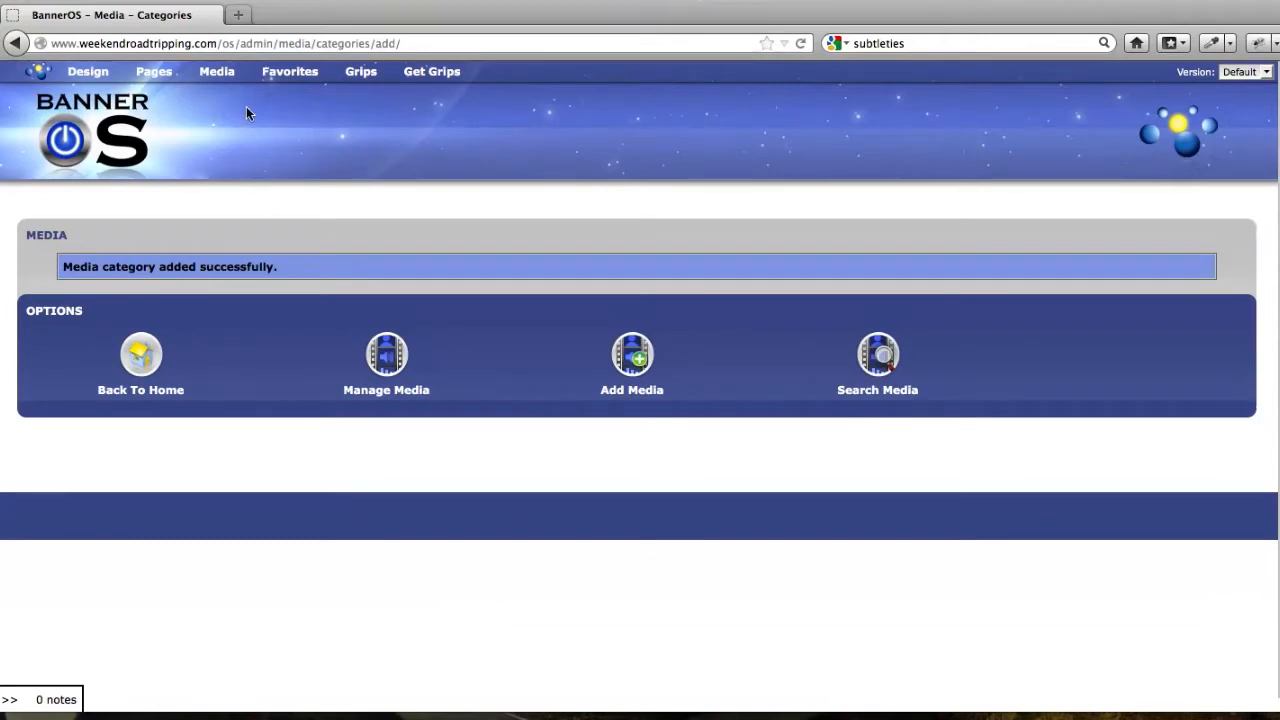
- Start a new media entry and assign it to the Stock photos category
mouse_move(249, 84)
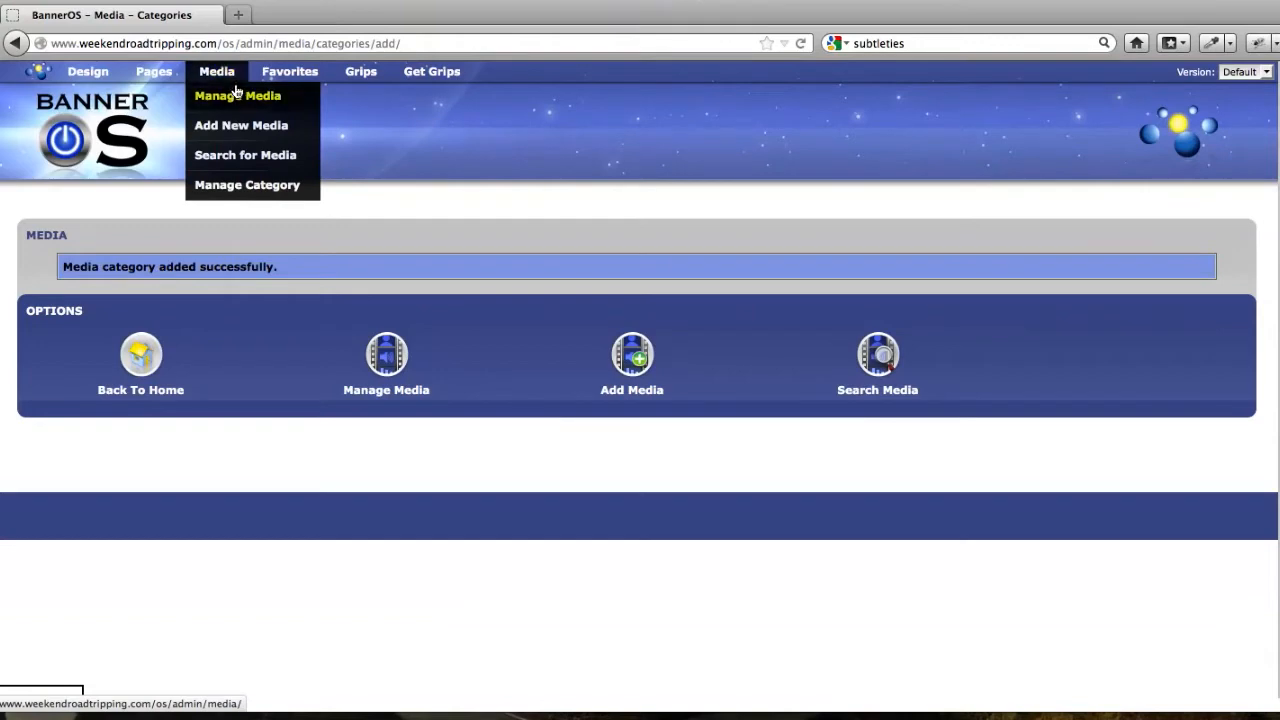
click(248, 131)
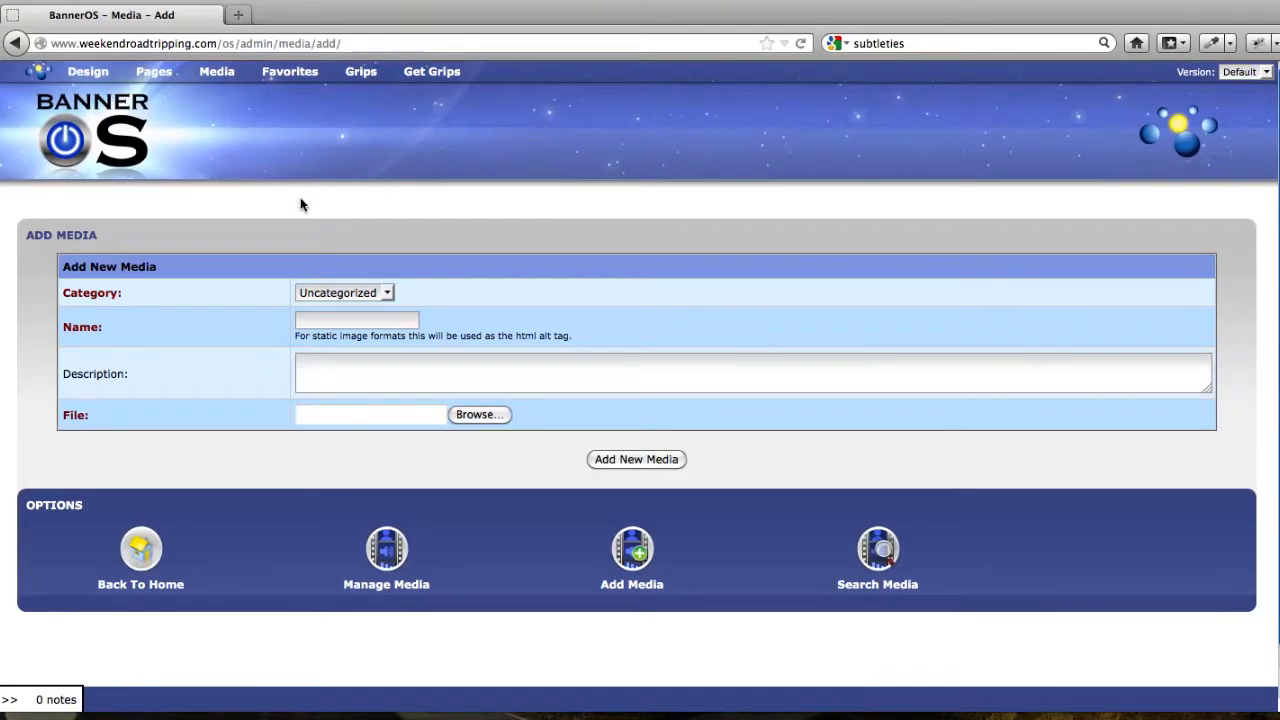
scroll(300, 204, down, 1)
click(389, 272)
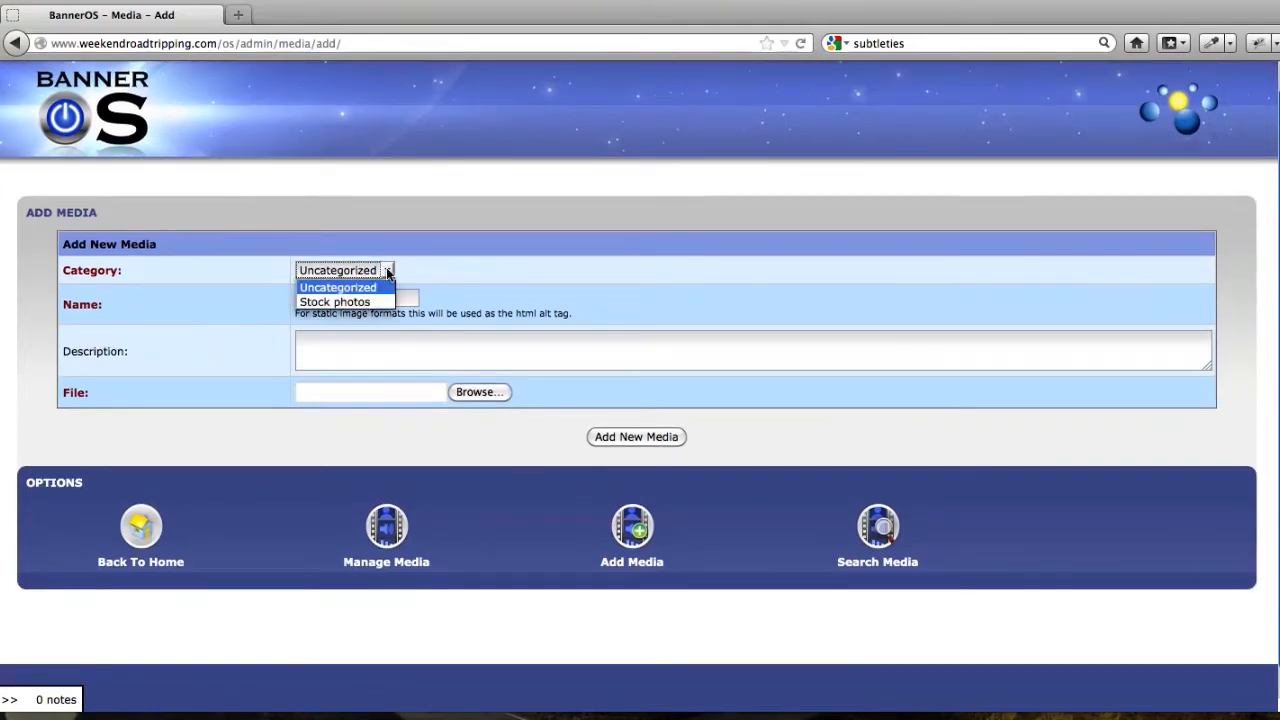
click(356, 303)
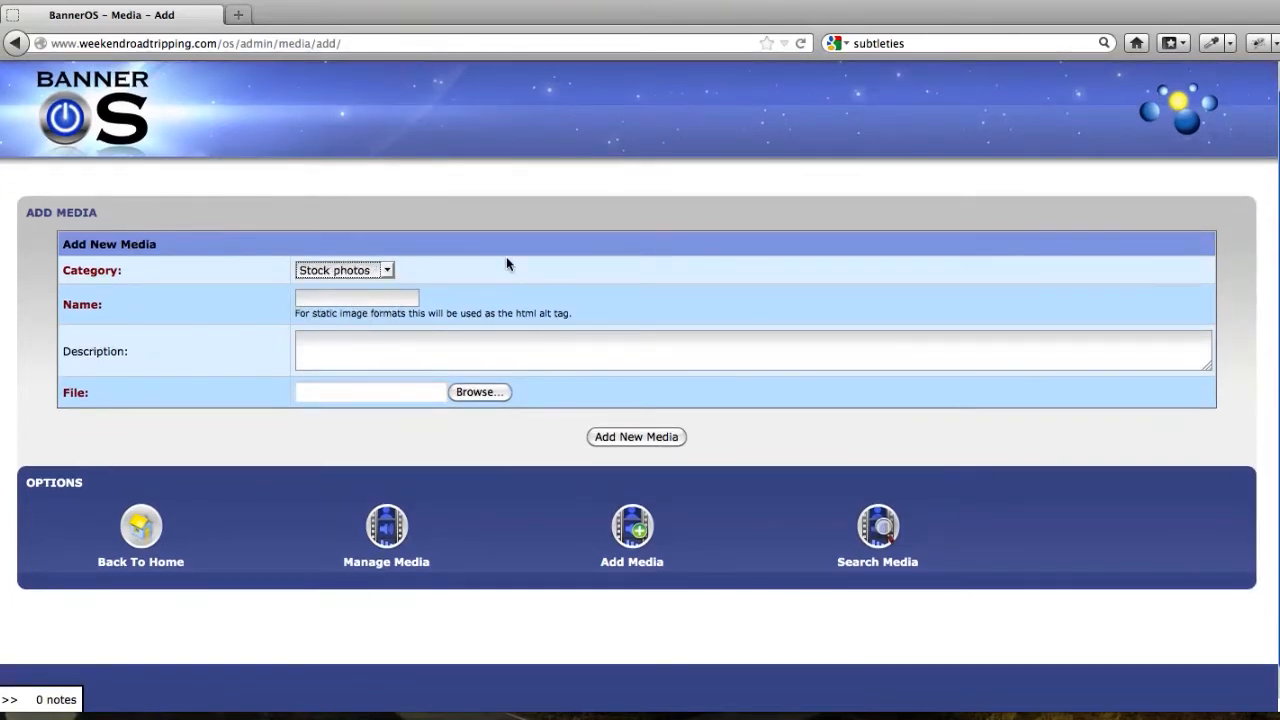
- Name the media entry "Mountain Road" and describe it as "Mountain road in Arizona"
click(316, 300)
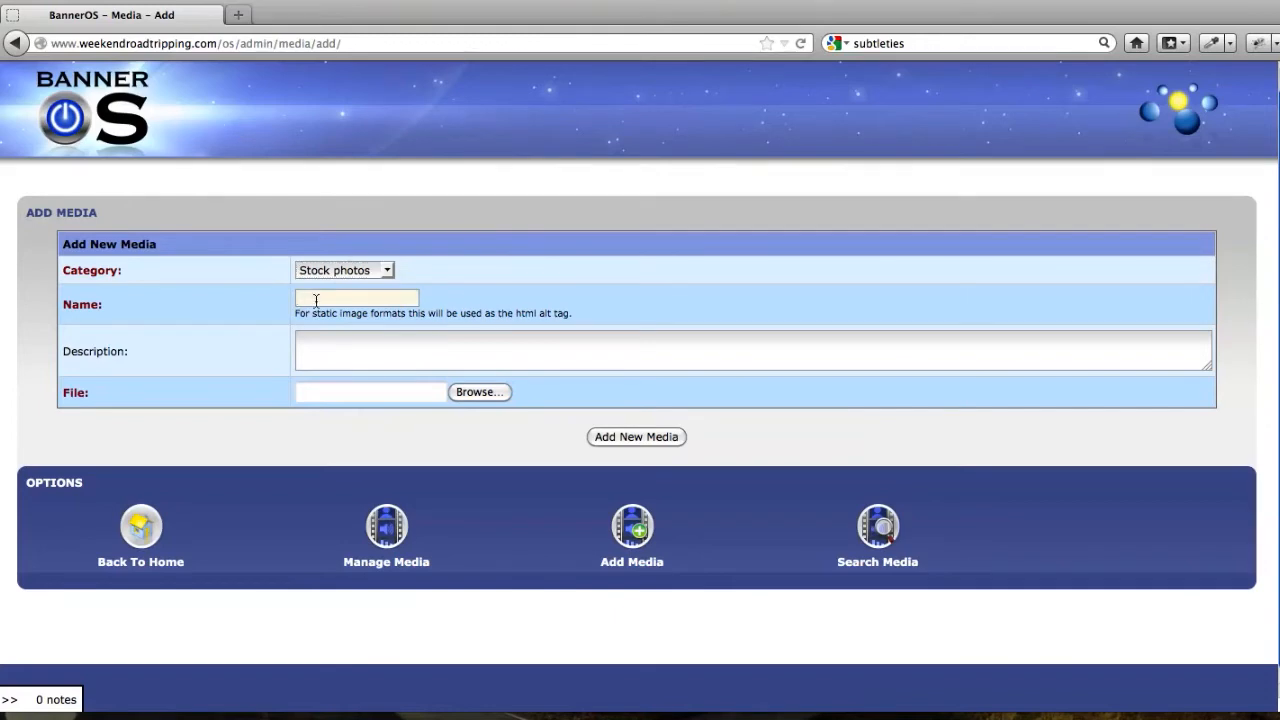
text(Mounta)
key(BackSpace)
text(ain Road)
key(Tab)
text(Mountain)
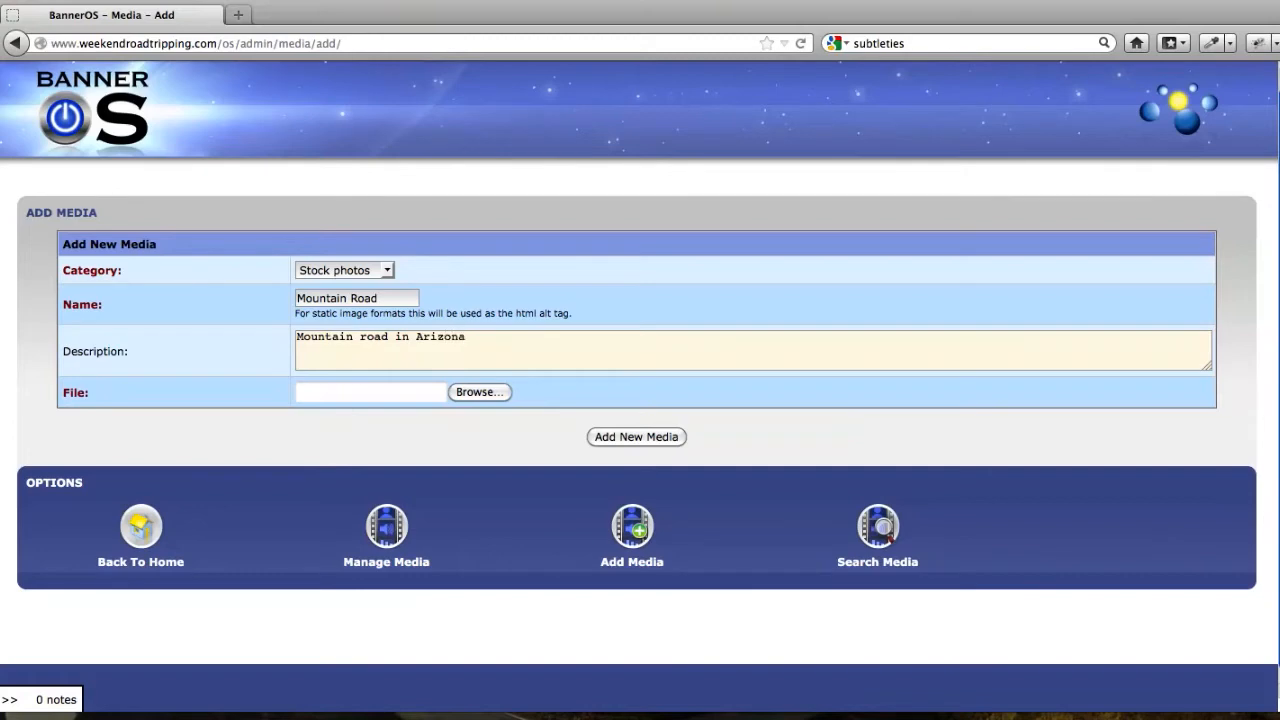
- Attach mountain-road.jpg from the website-content folder and submit the new media entry
click(477, 394)
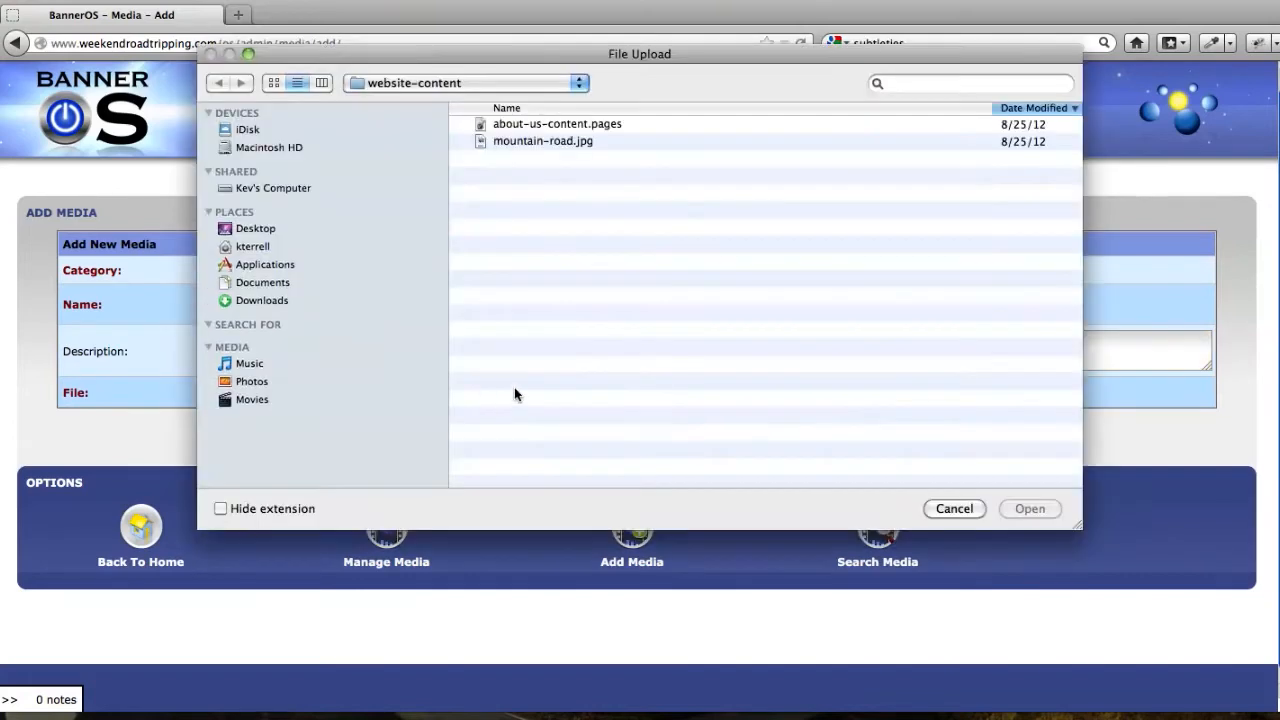
click(525, 142)
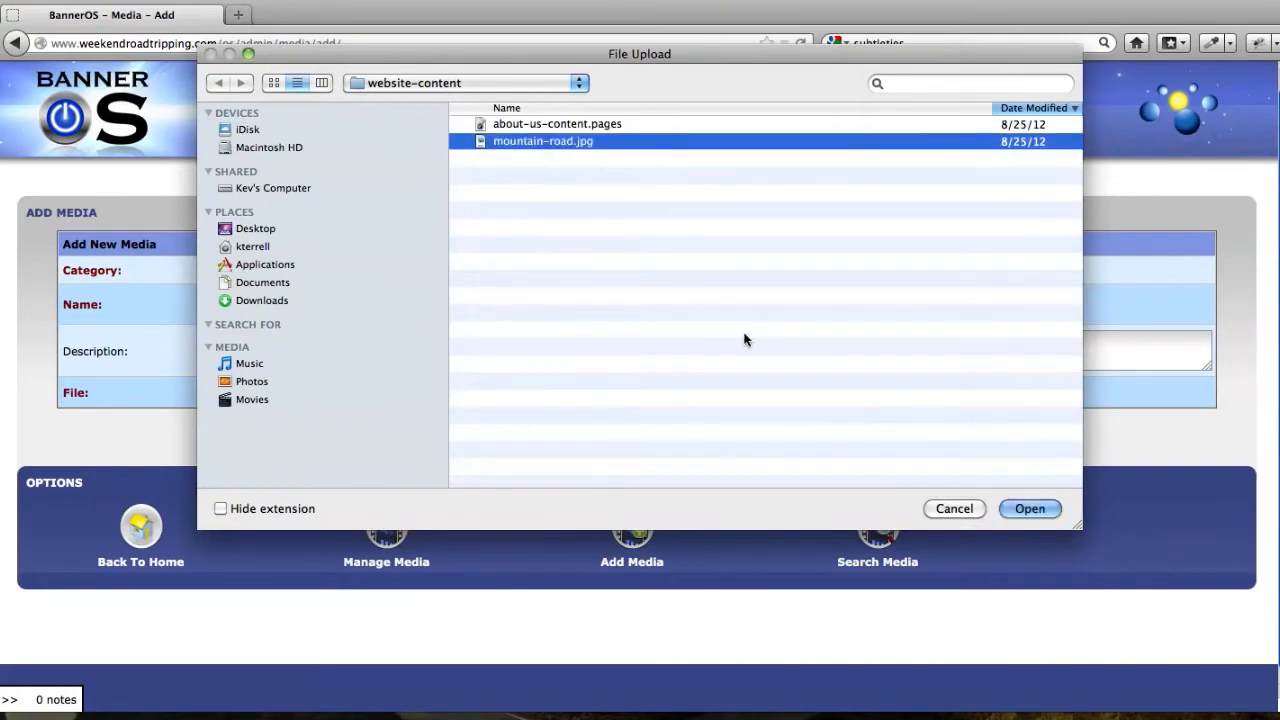
click(1028, 508)
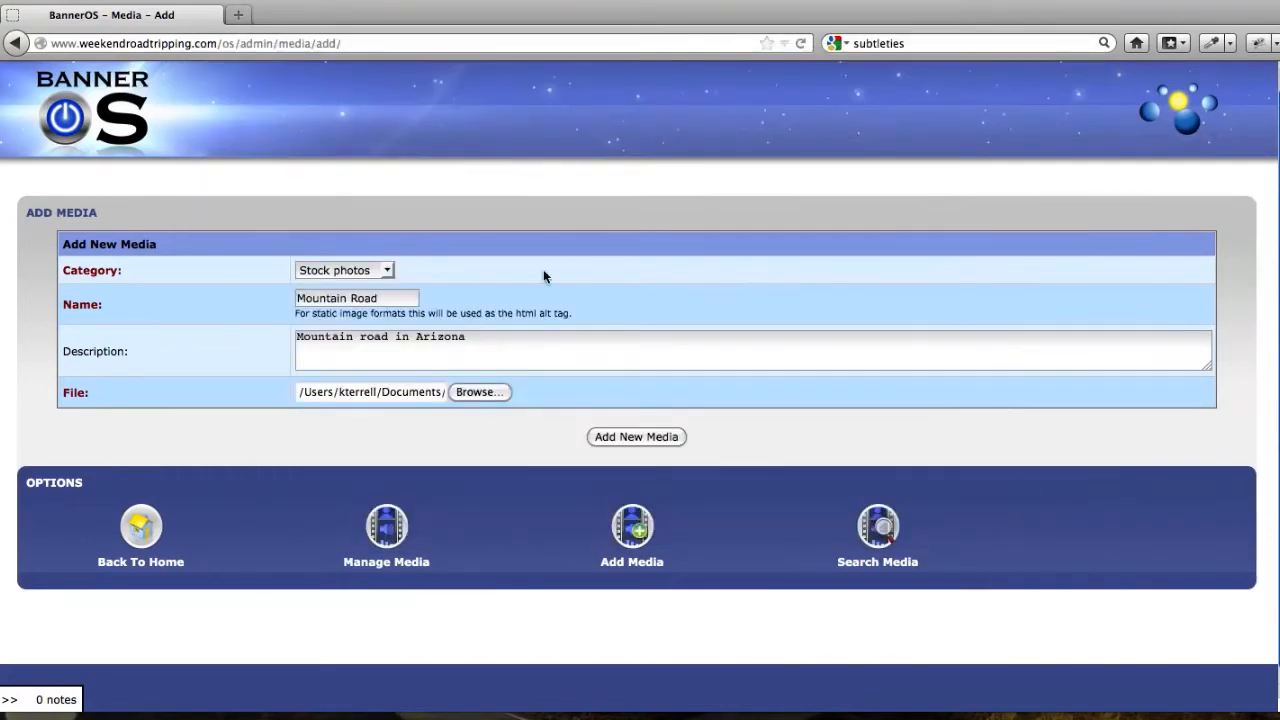
click(627, 442)
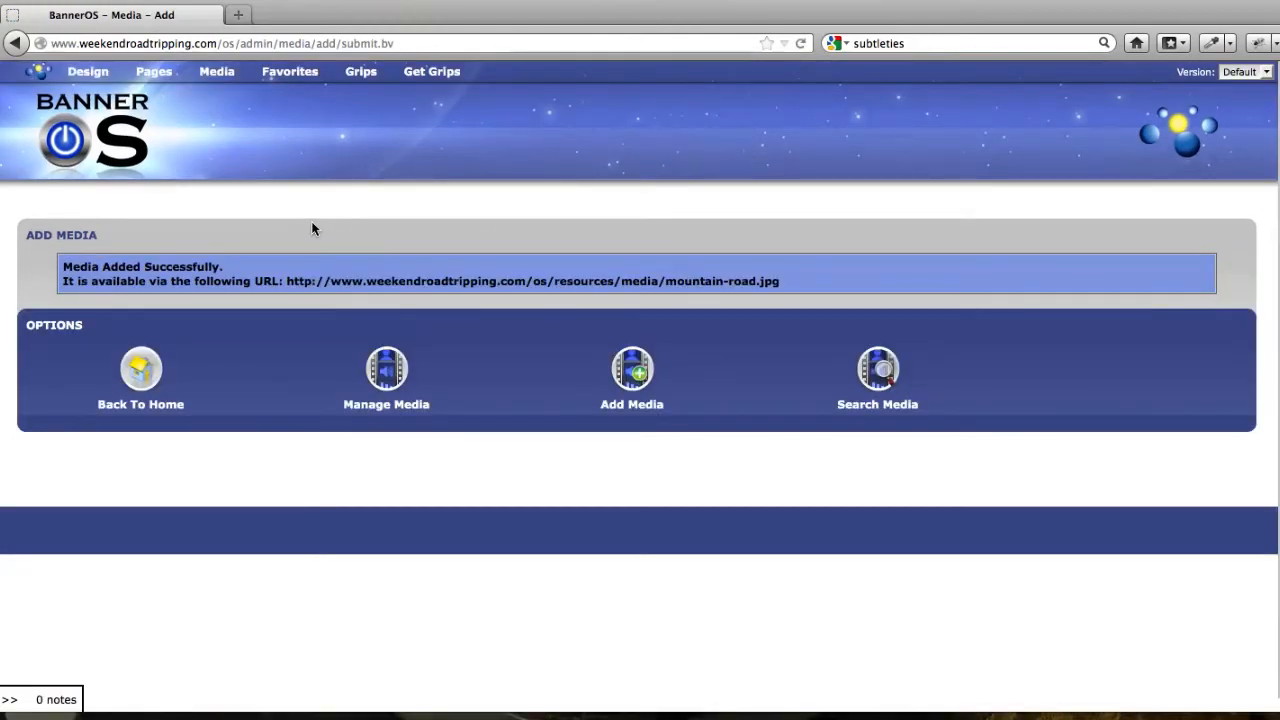
drag(287, 282, 793, 280)
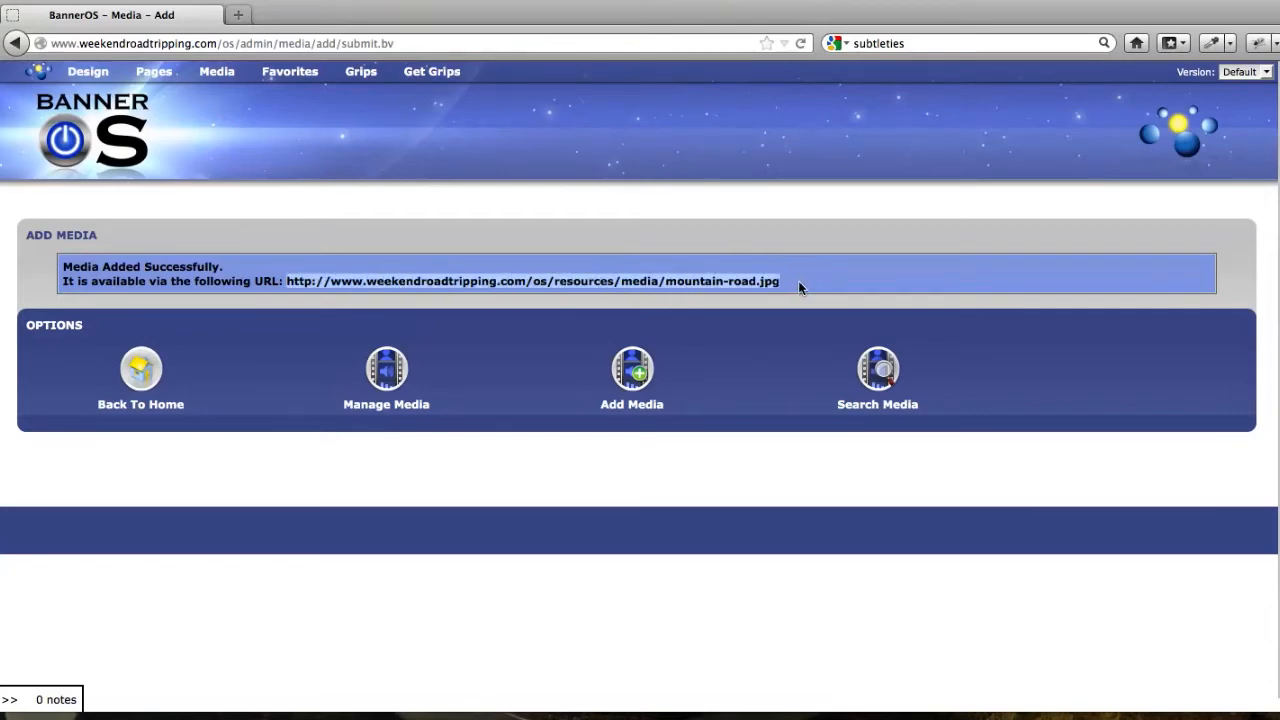
click(834, 284)
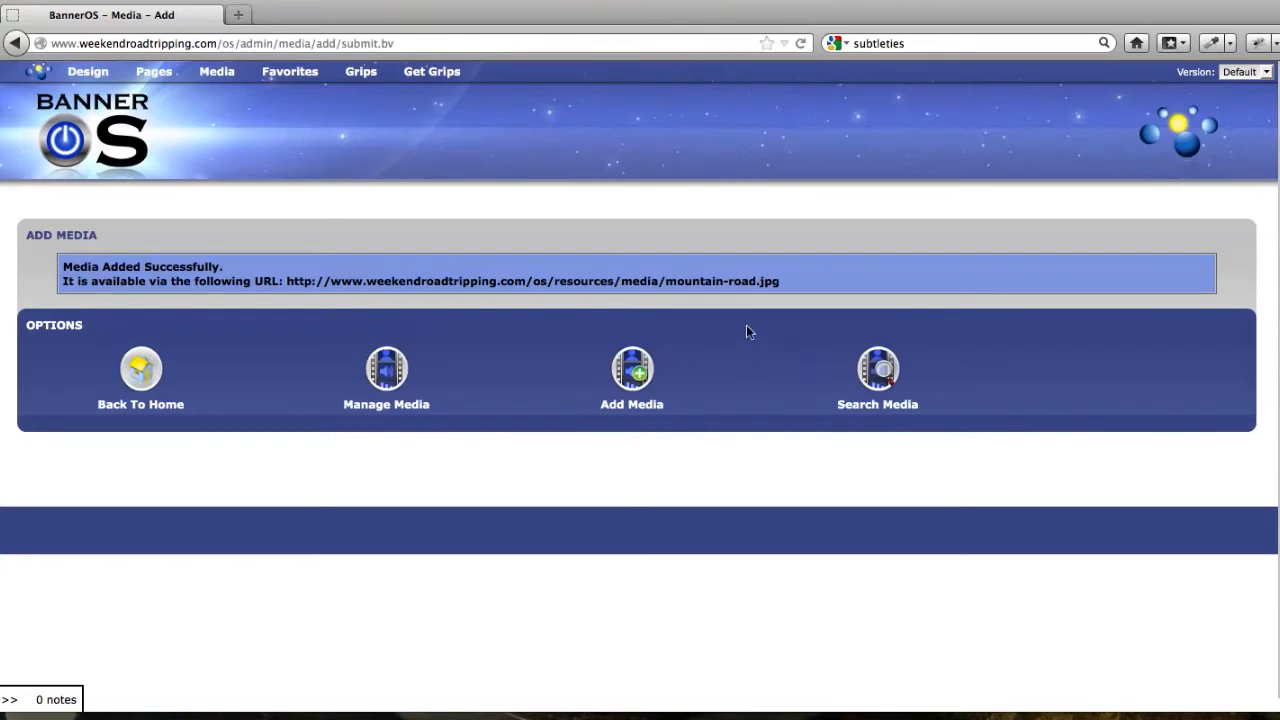
- Search the media library for items in the Stock photos category
click(882, 374)
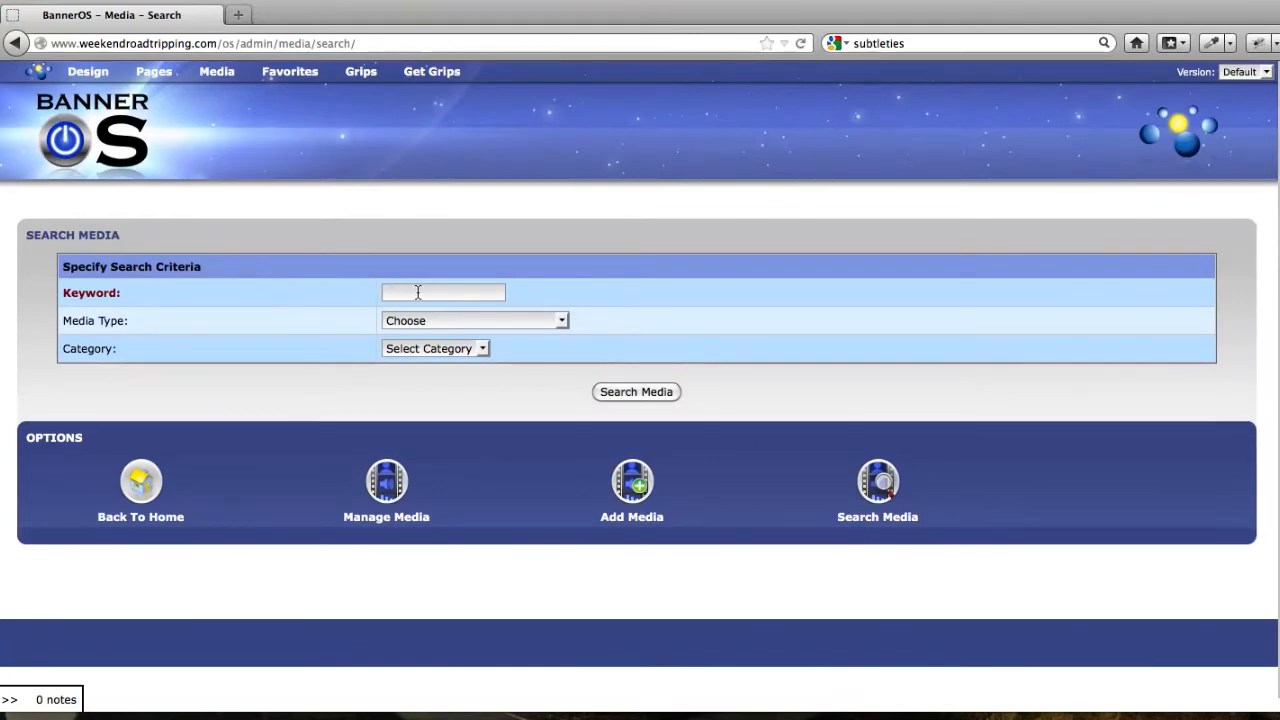
click(431, 347)
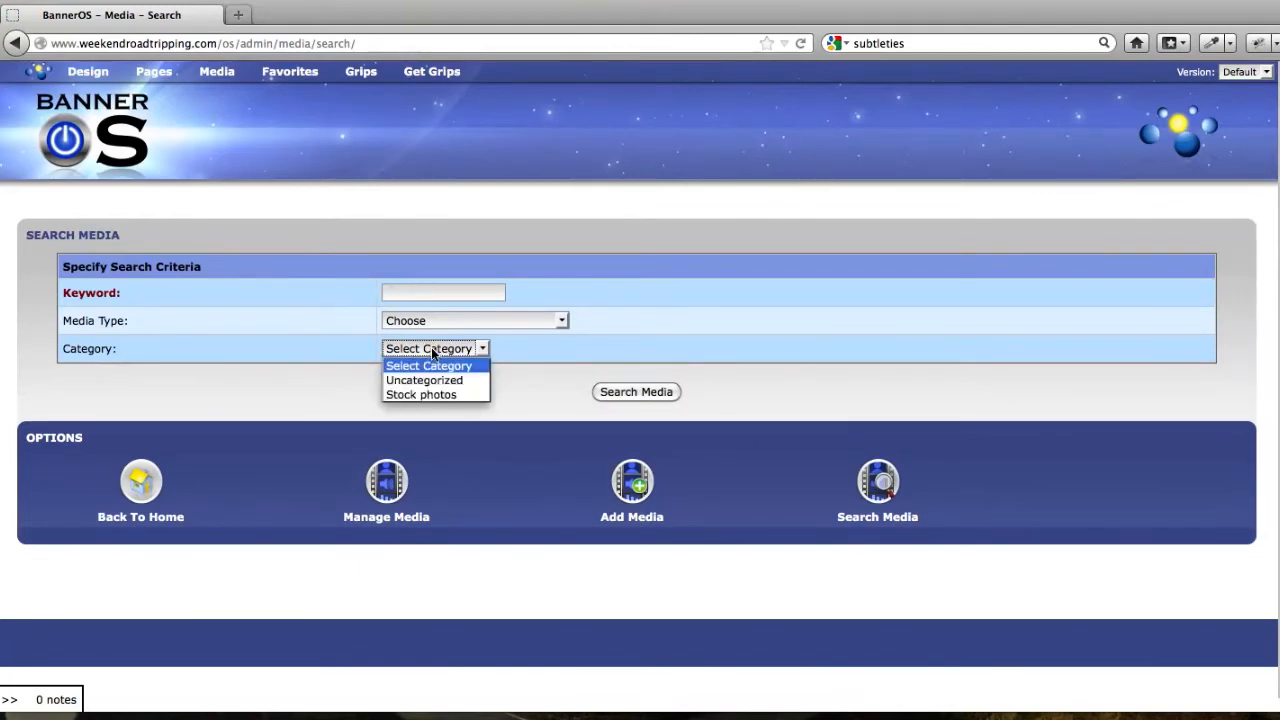
click(439, 395)
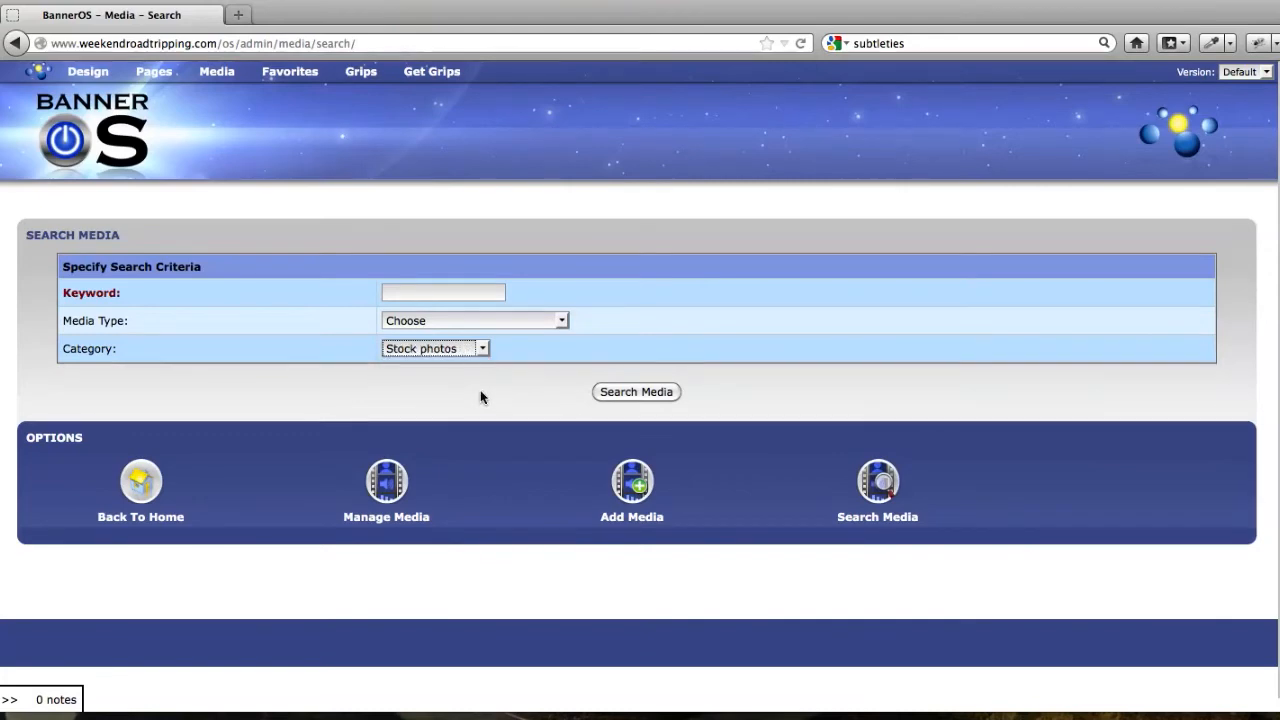
click(629, 394)
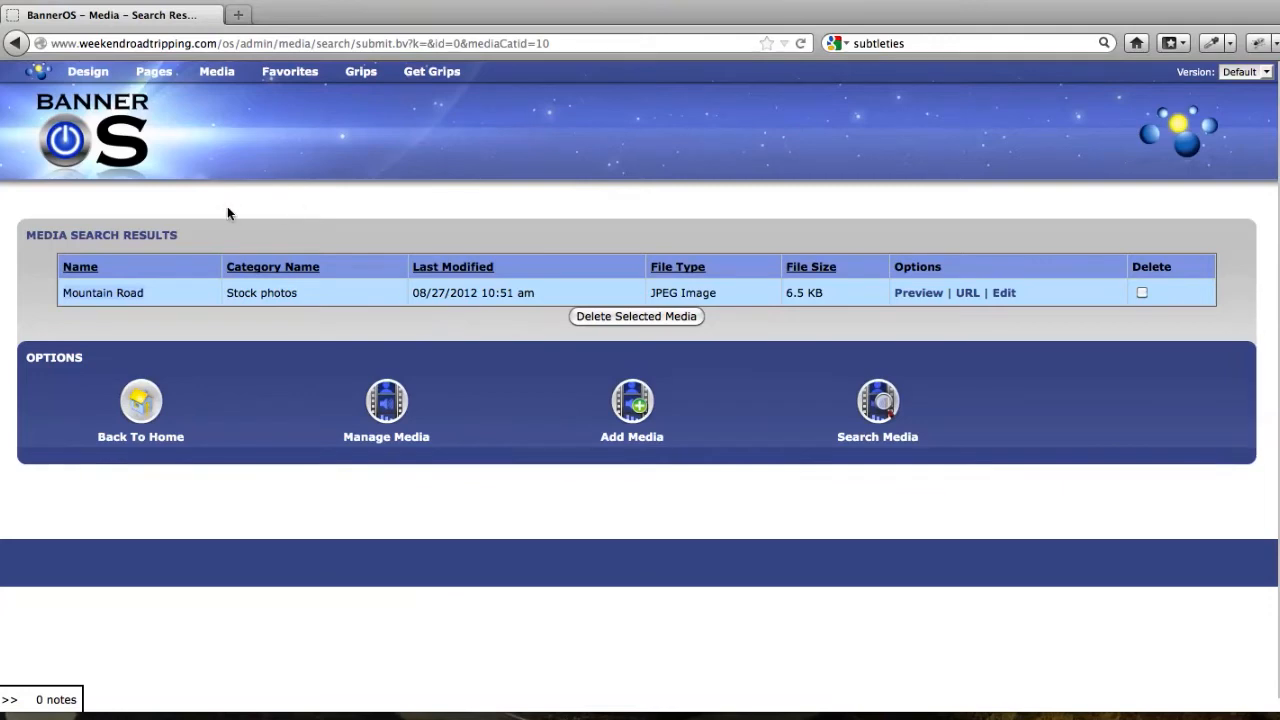
- Return to the dashboard and open the listing of the site's pages
mouse_move(38, 74)
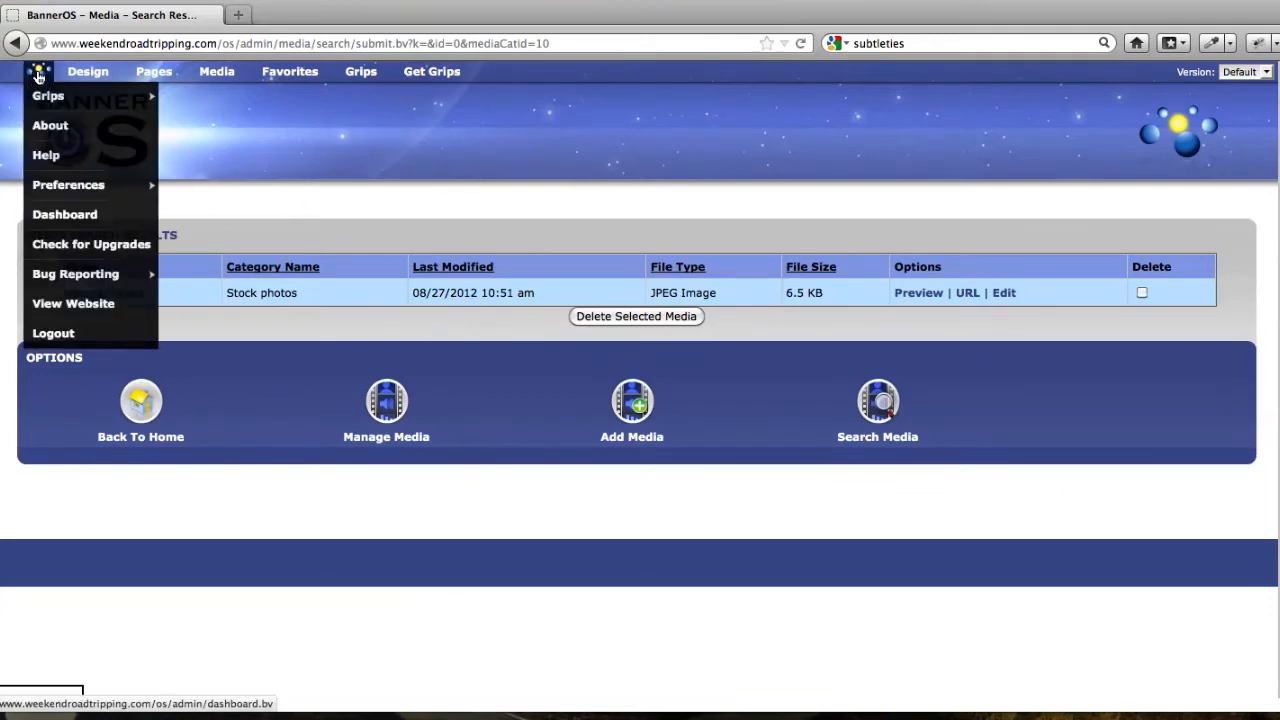
click(38, 74)
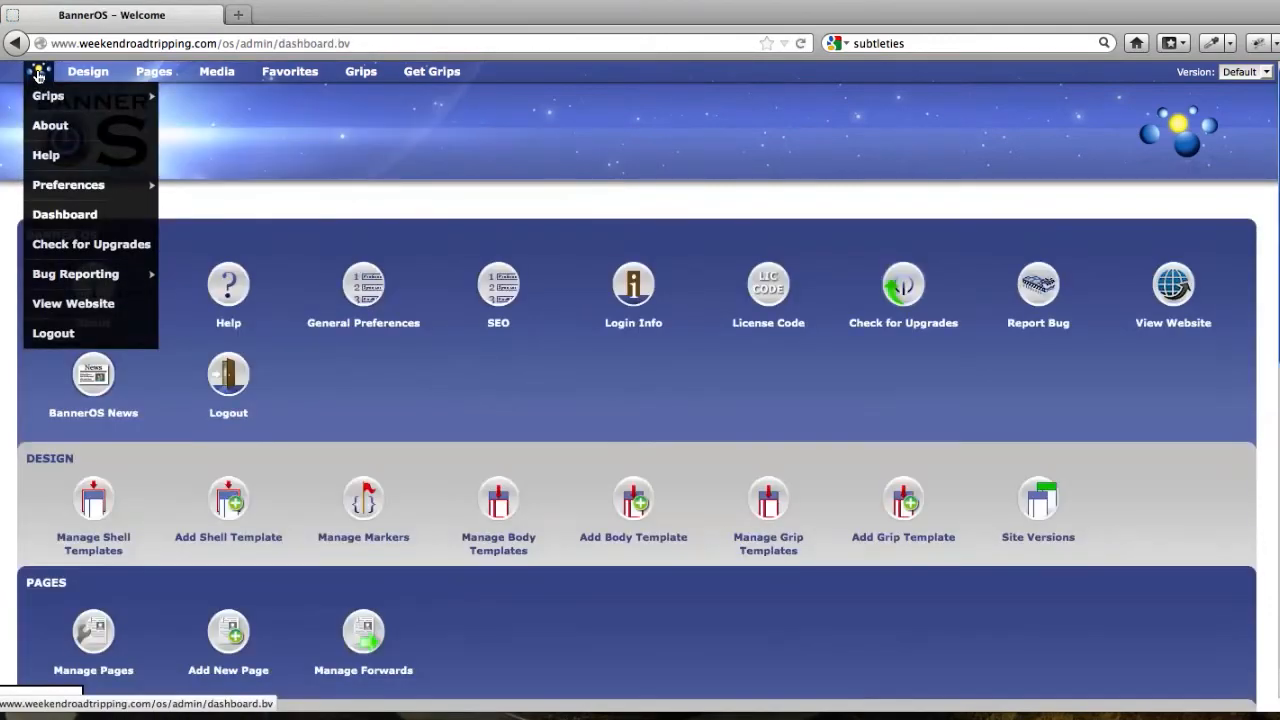
scroll(185, 212, down, 4)
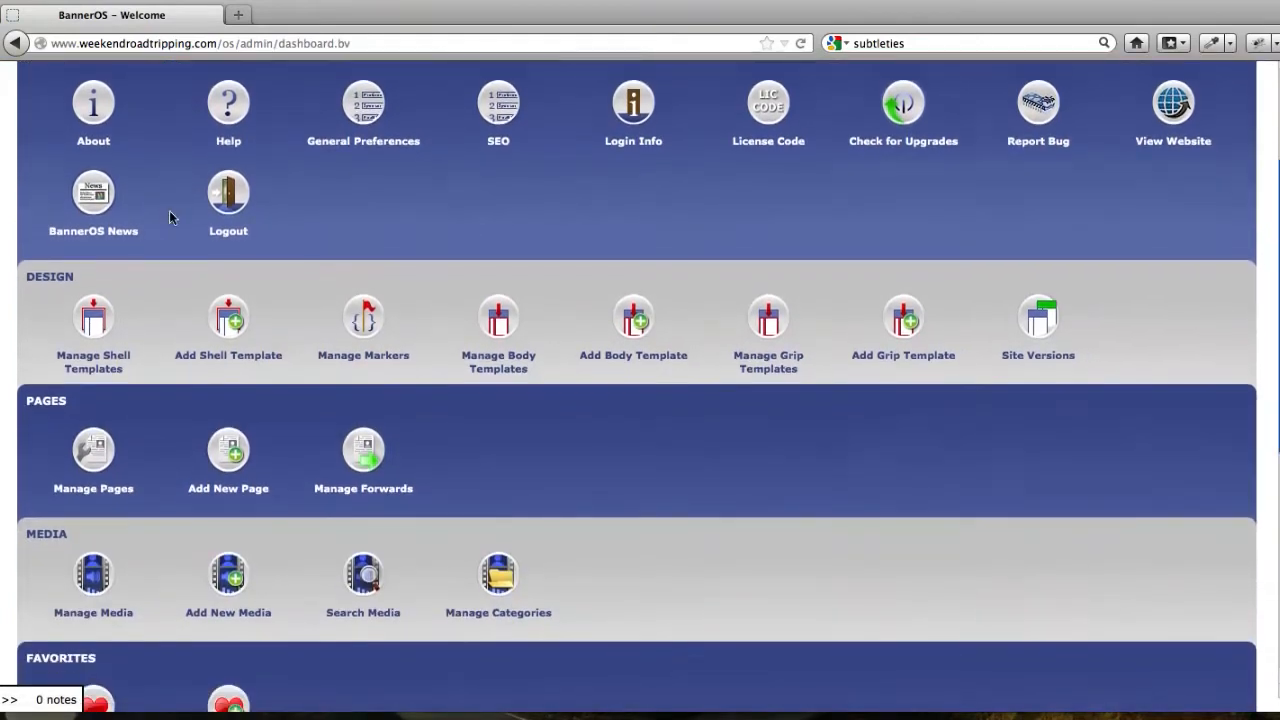
scroll(169, 217, down, 1)
click(120, 376)
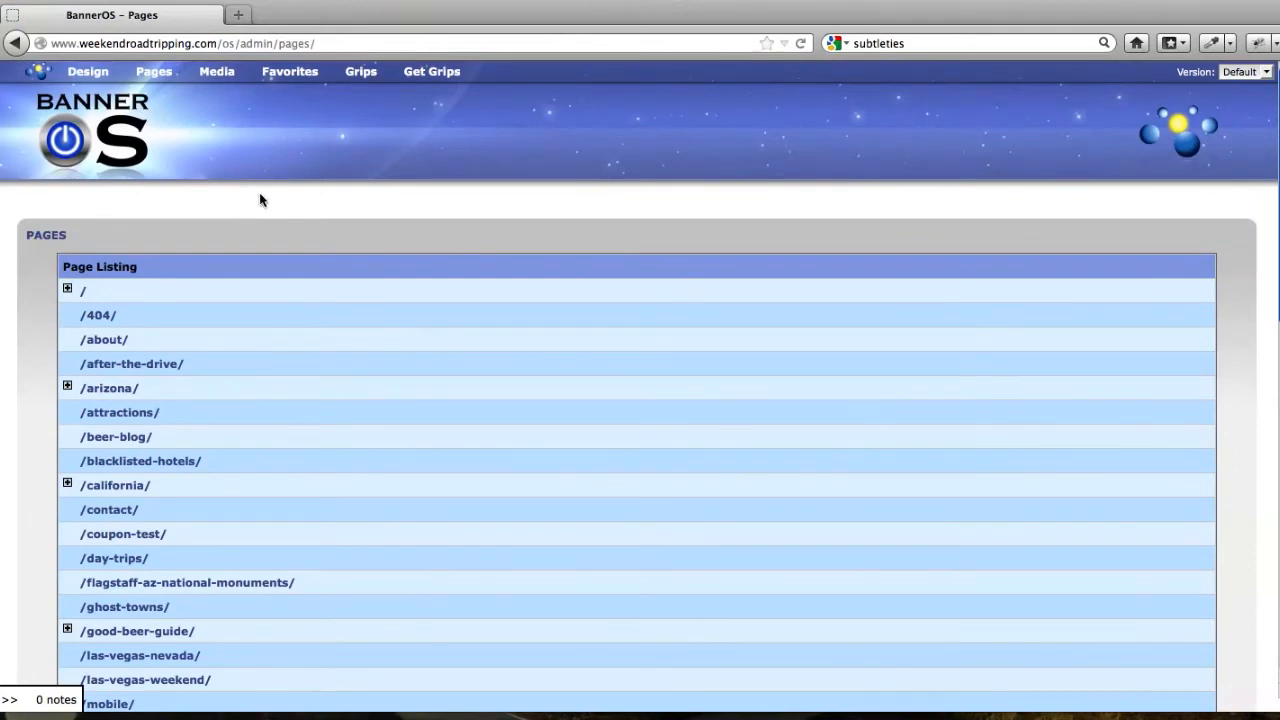
- Open the /about/ page and bring up its main content region for editing
scroll(259, 197, down, 1)
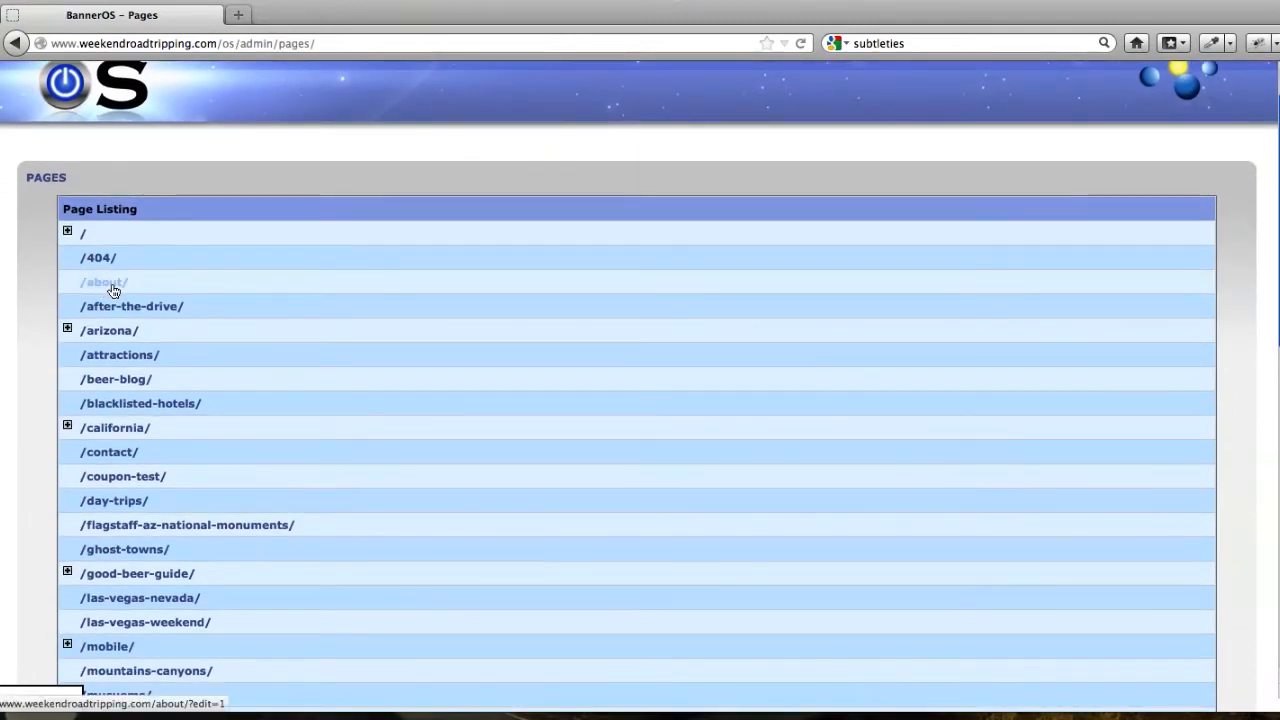
click(104, 289)
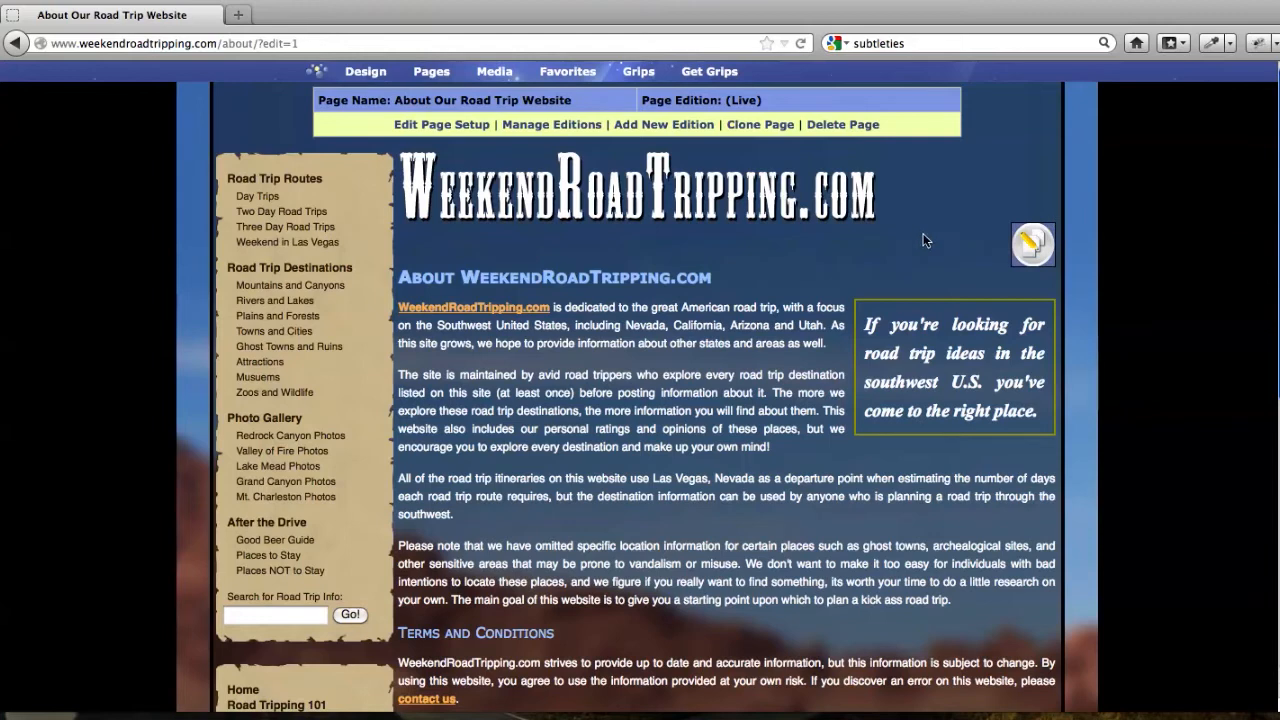
click(1031, 250)
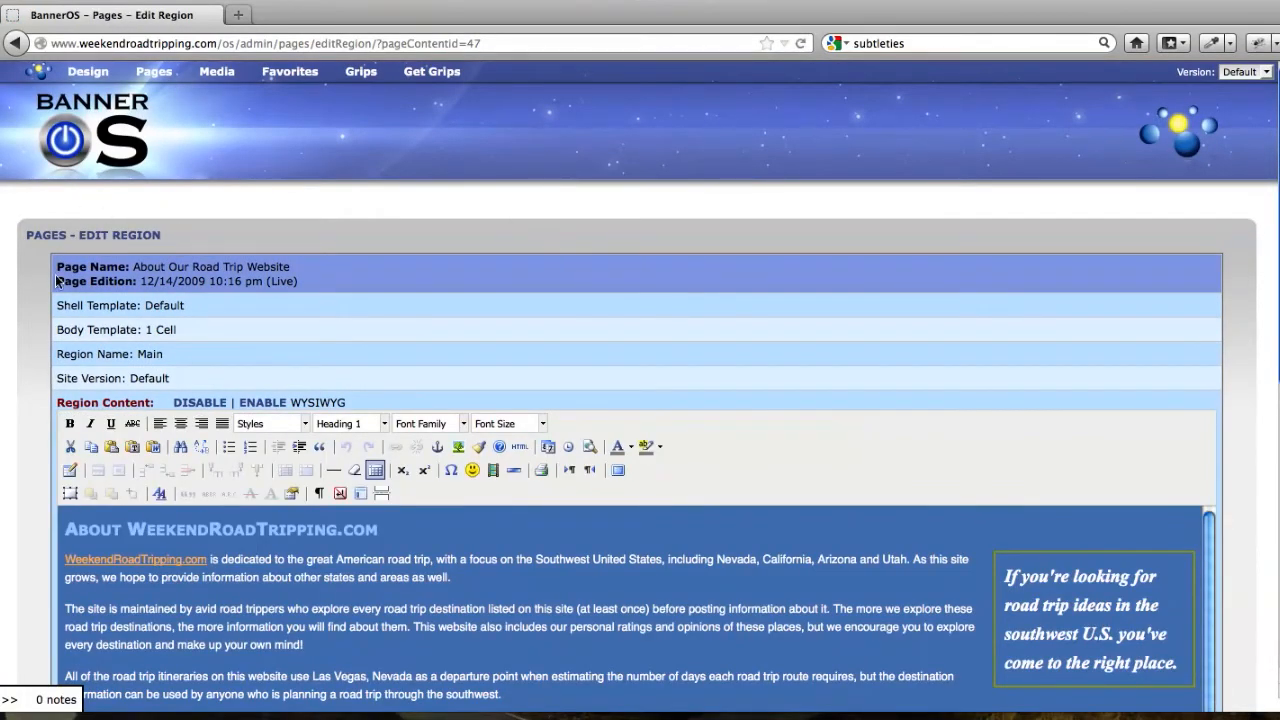
scroll(35, 295, down, 3)
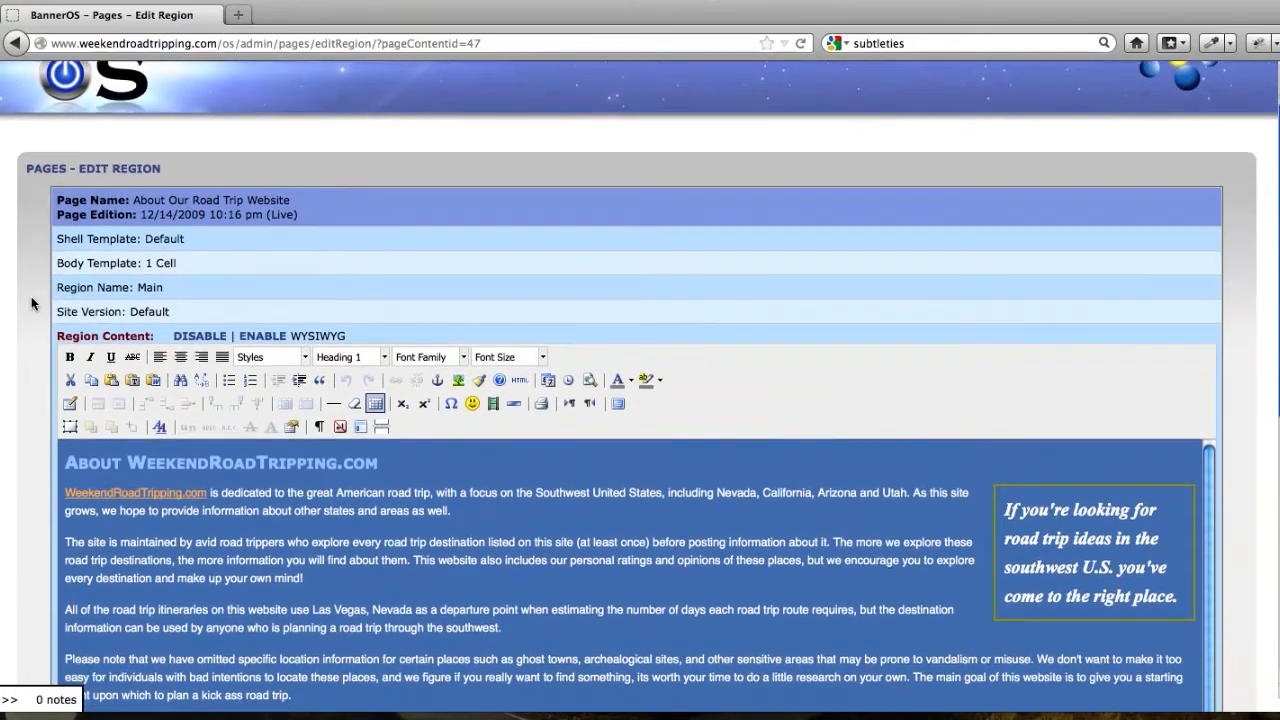
- Place the cursor before the first paragraph under Terms and Conditions and start inserting Media dynamic content
scroll(31, 300, down, 5)
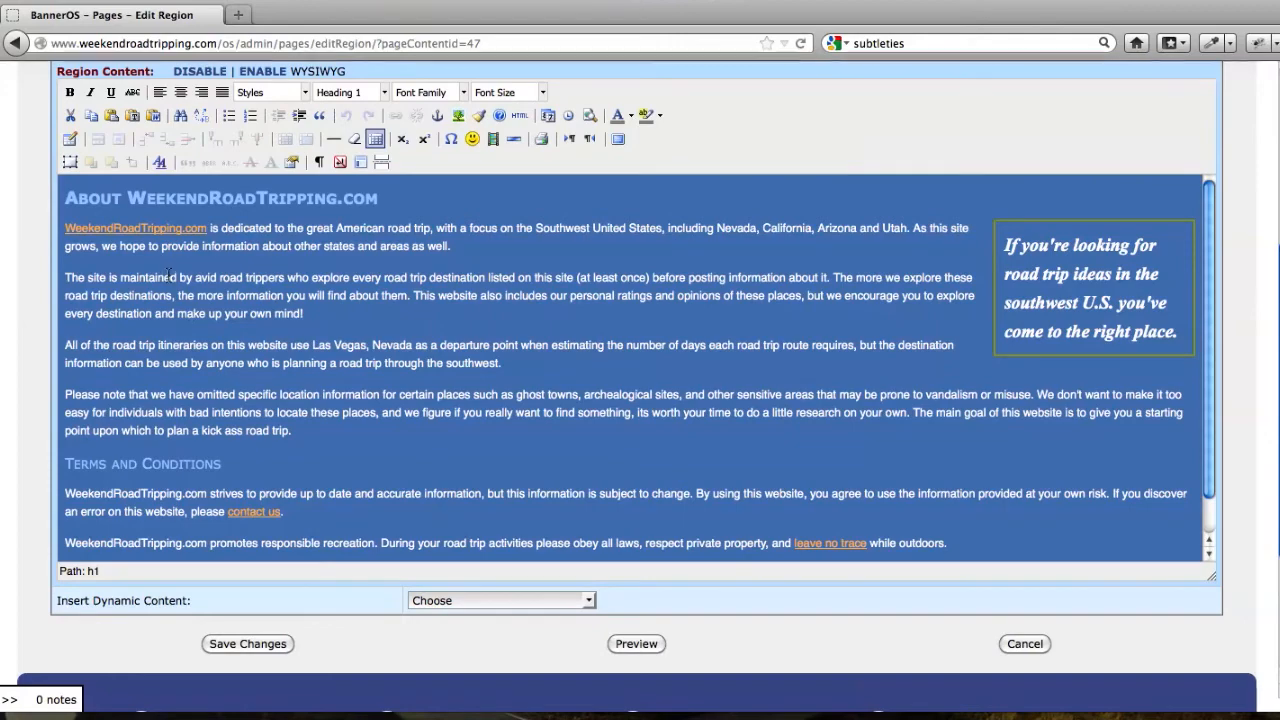
scroll(157, 277, down, 5)
scroll(152, 322, down, 1)
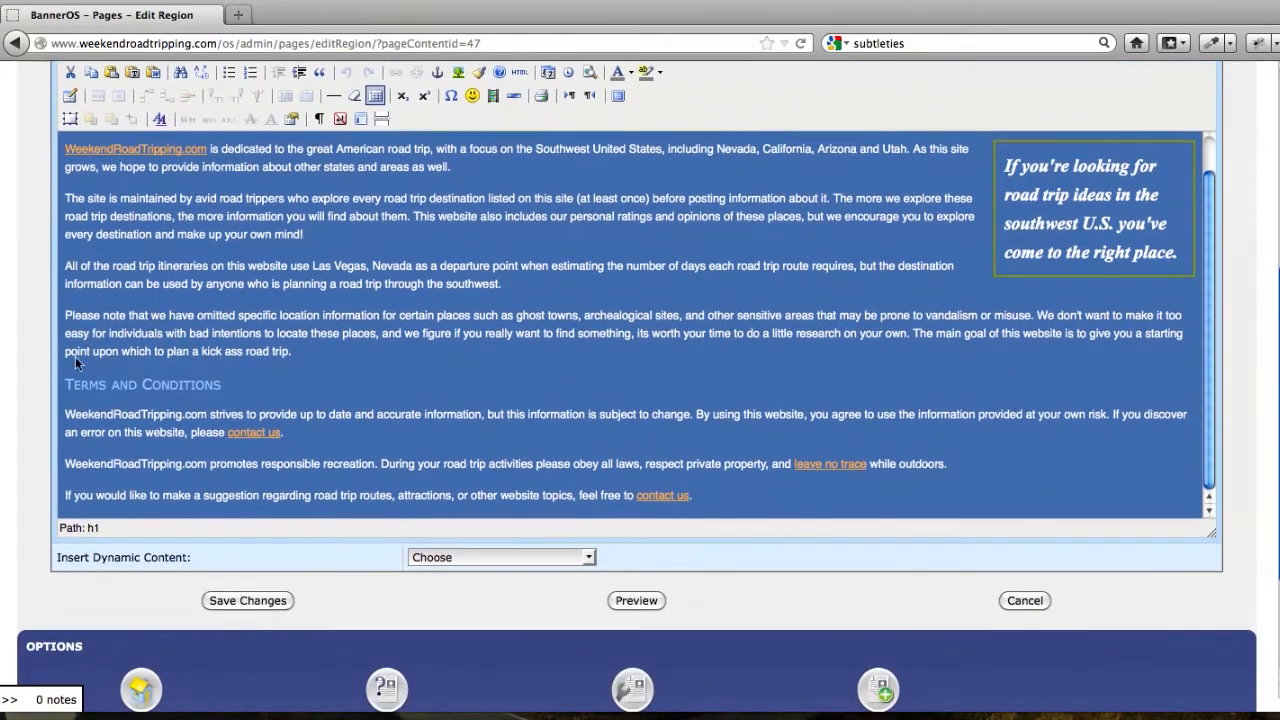
click(65, 416)
click(488, 557)
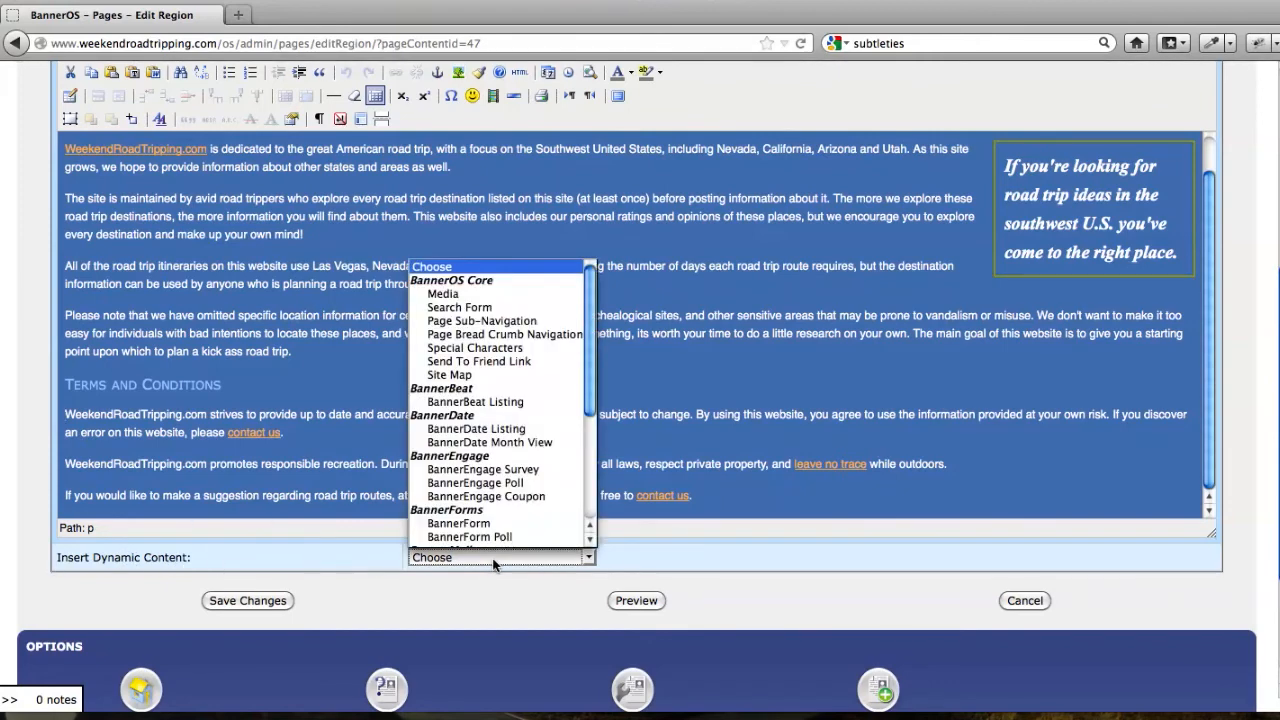
click(465, 294)
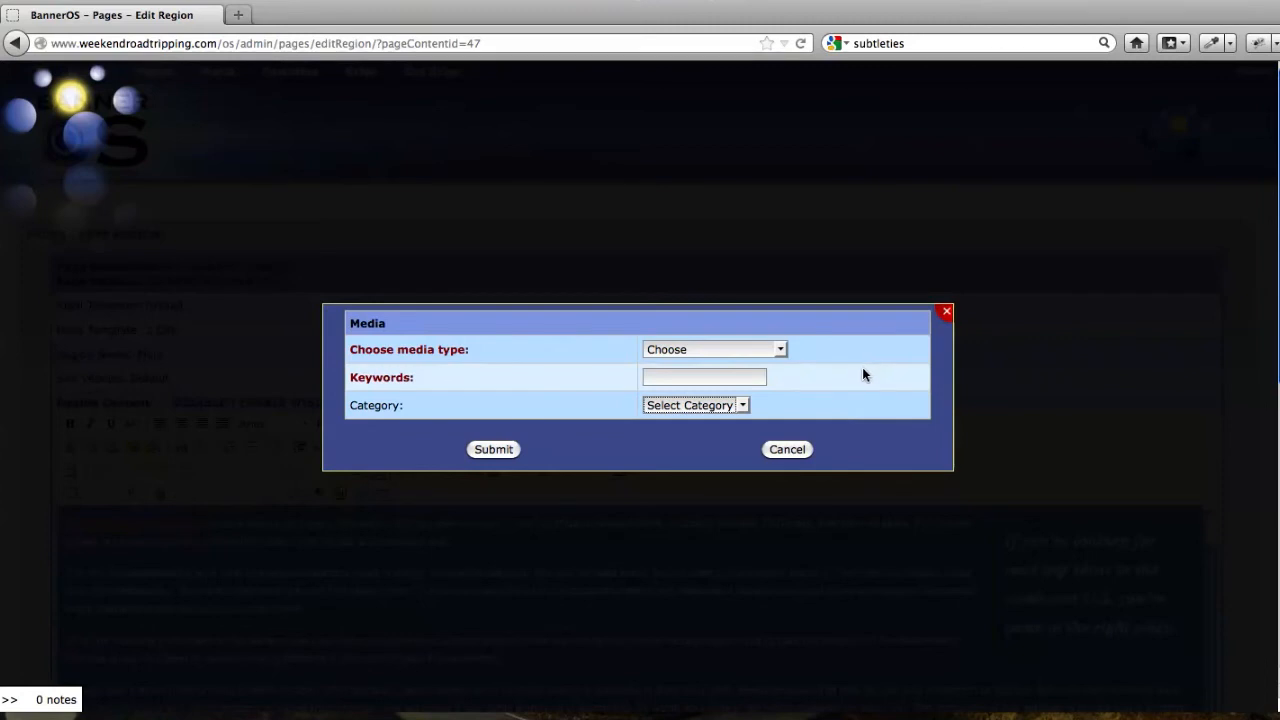
- Search the media for the keywords "mountain road"
click(722, 379)
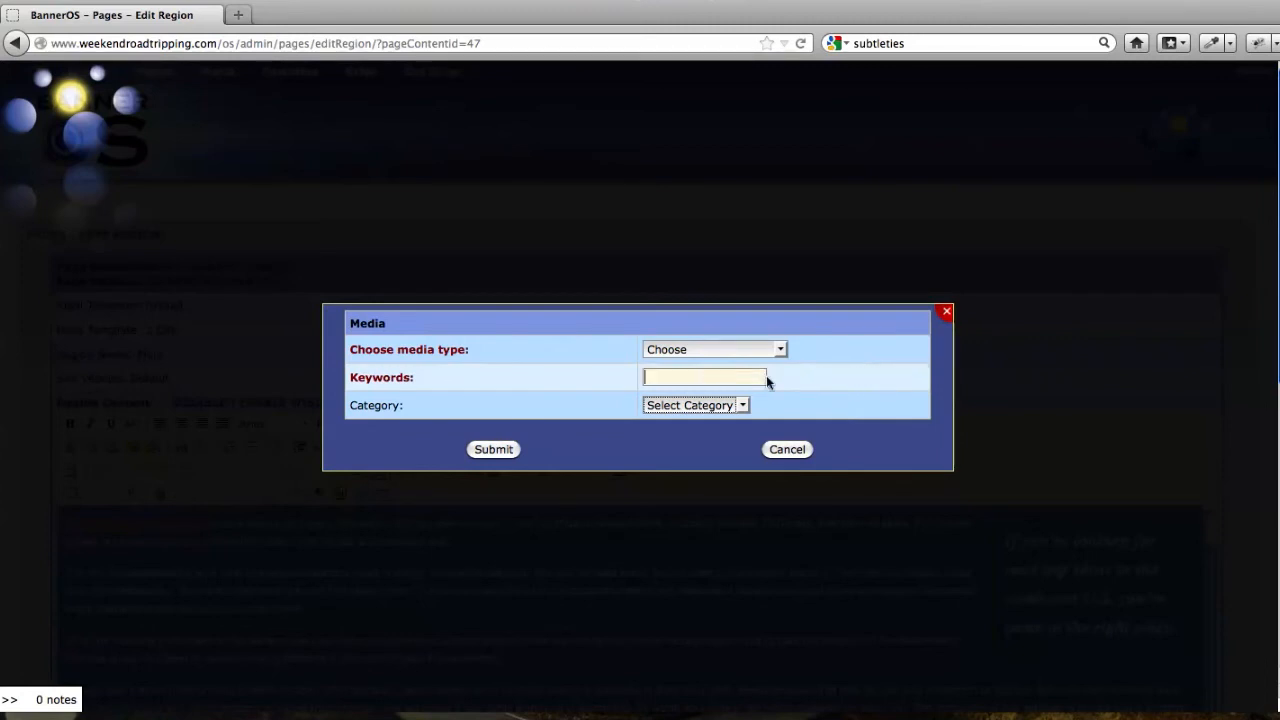
text(mountain road)
key(BackSpace)
key(BackSpace)
key(BackSpace)
text(ad)
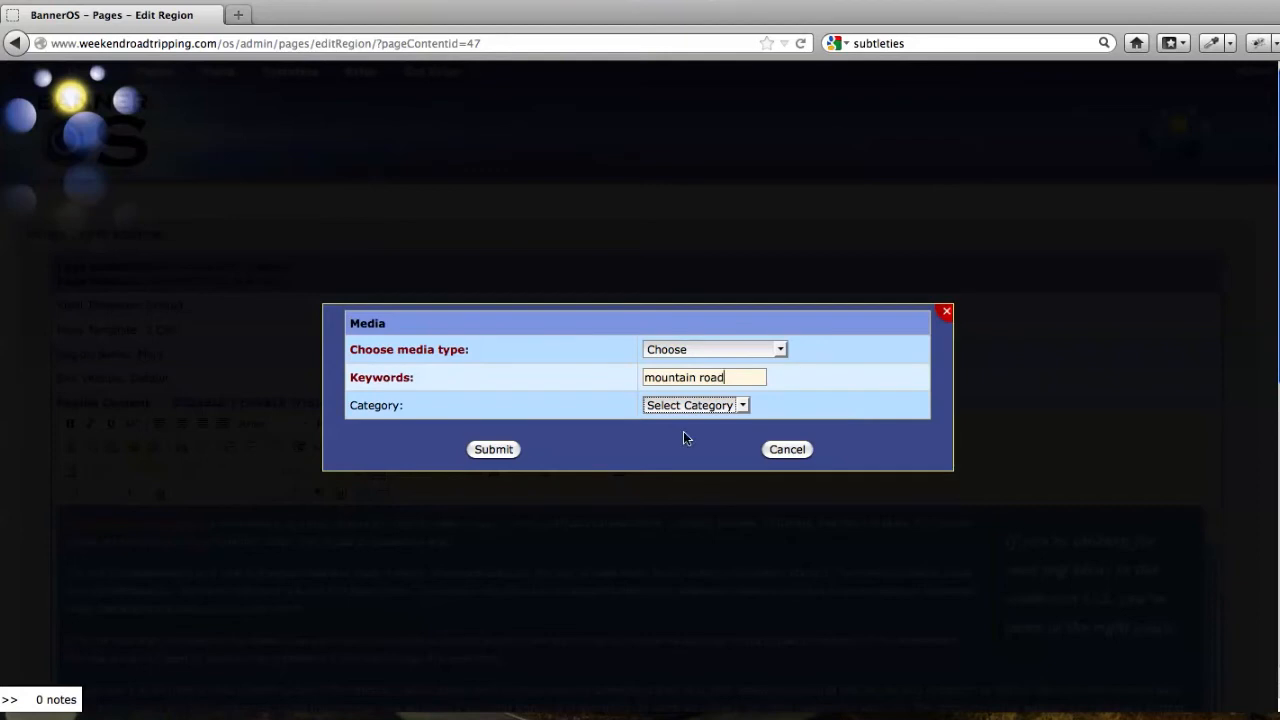
click(505, 449)
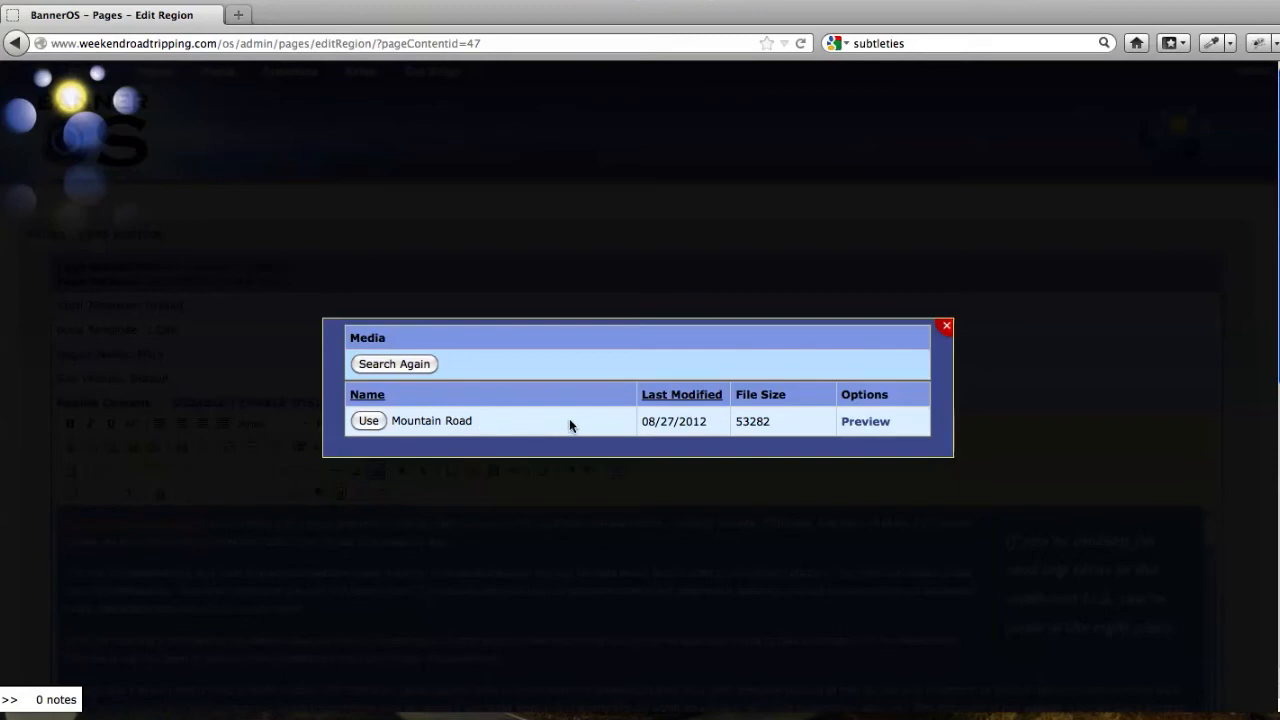
- Preview the Mountain Road image, close the preview and insert the image into the page content
click(861, 430)
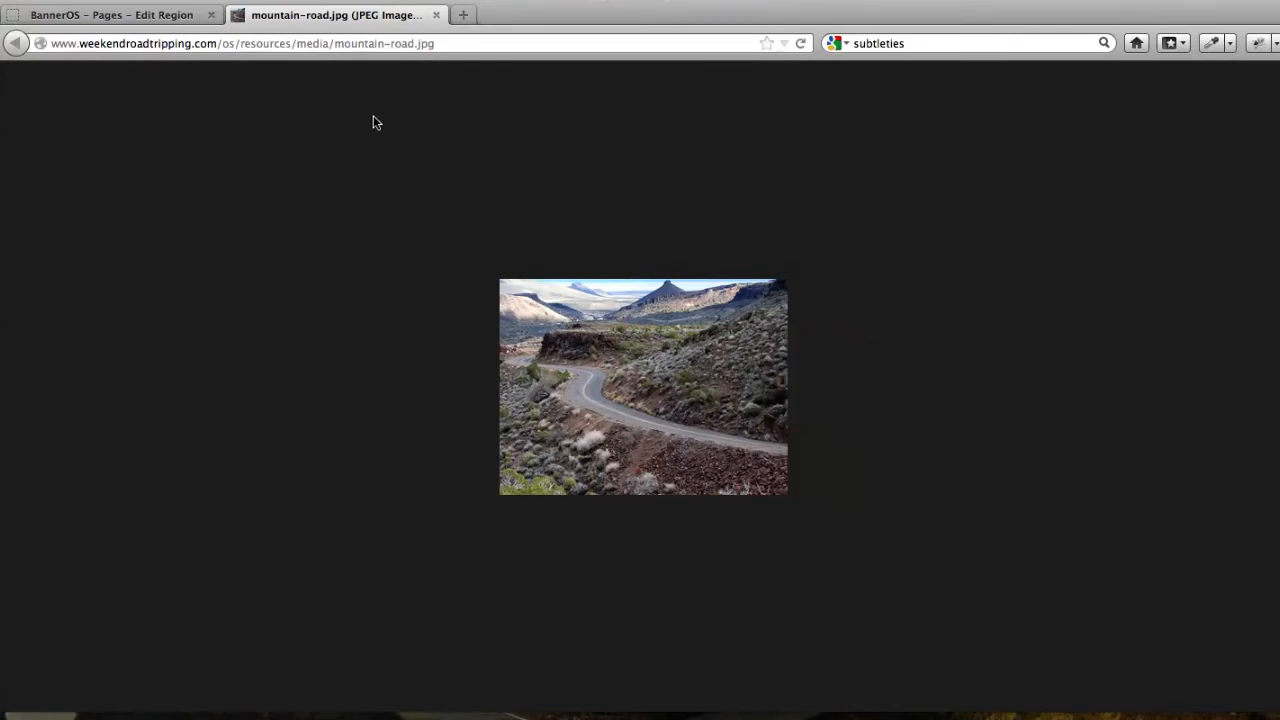
click(436, 15)
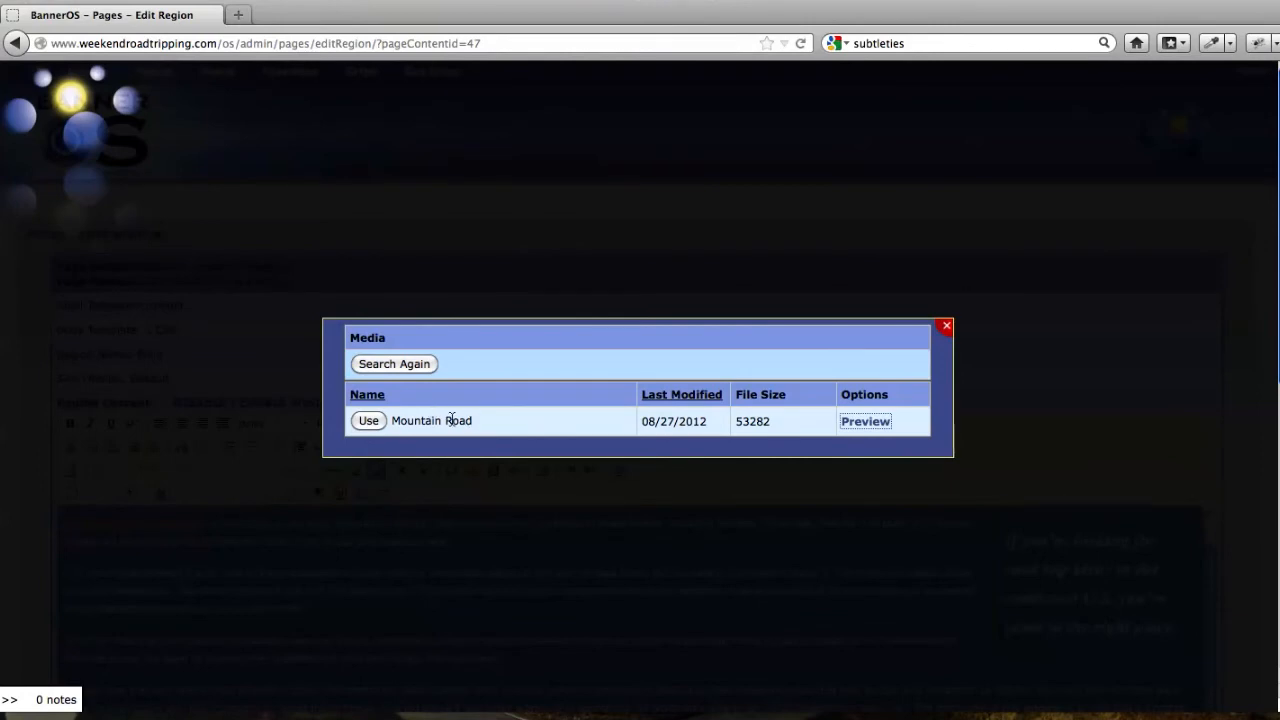
click(368, 421)
- Open the inserted mountain road image's appearance settings and set its alignment to Right
scroll(32, 398, down, 1)
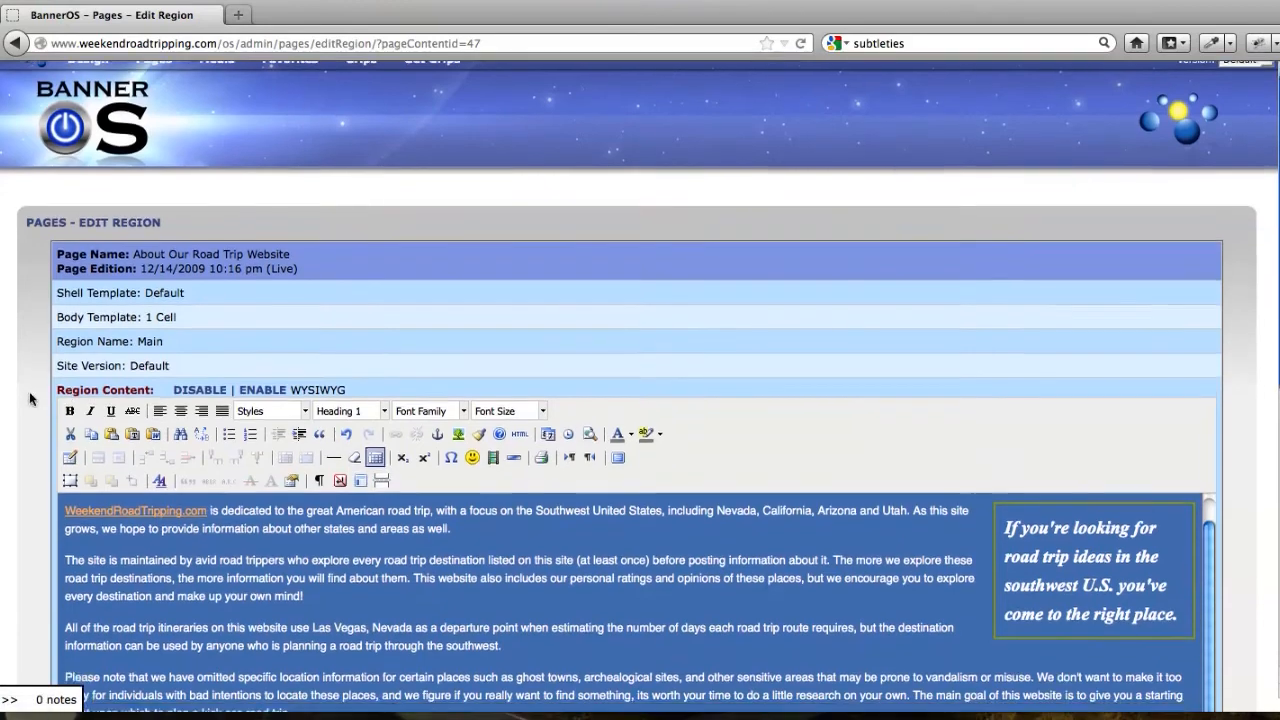
scroll(30, 398, down, 5)
scroll(299, 356, down, 2)
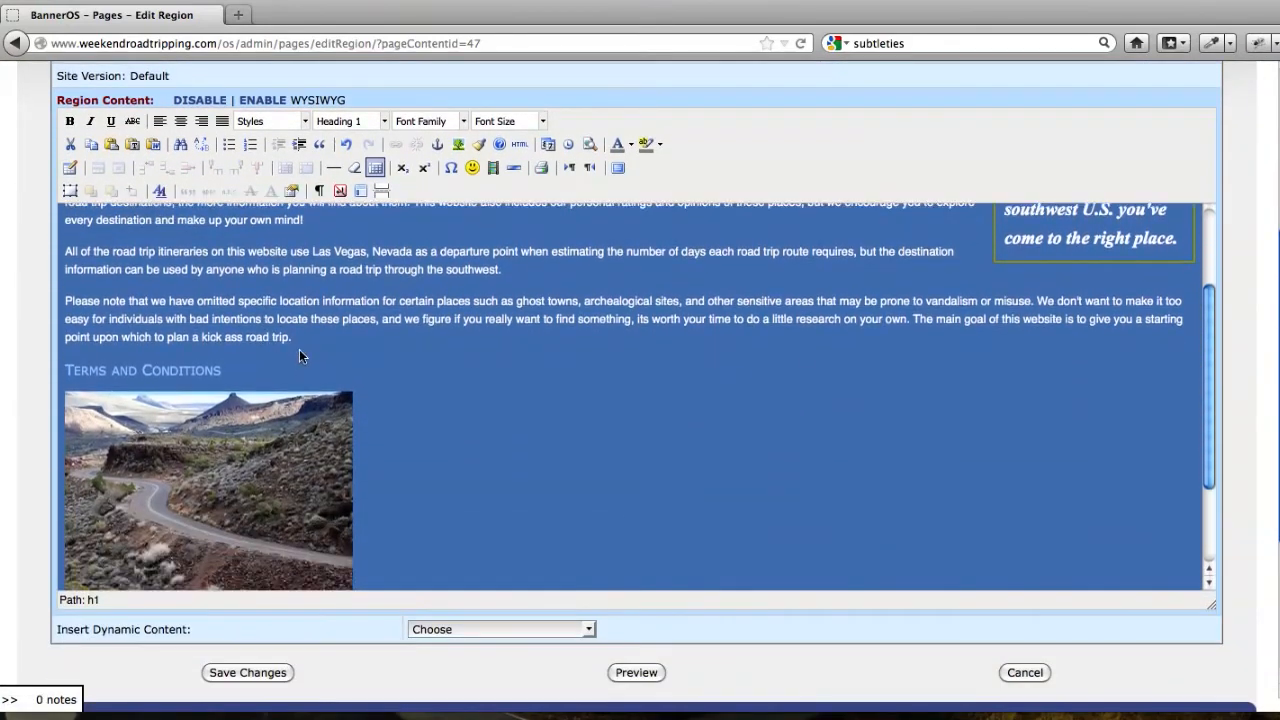
scroll(299, 356, down, 2)
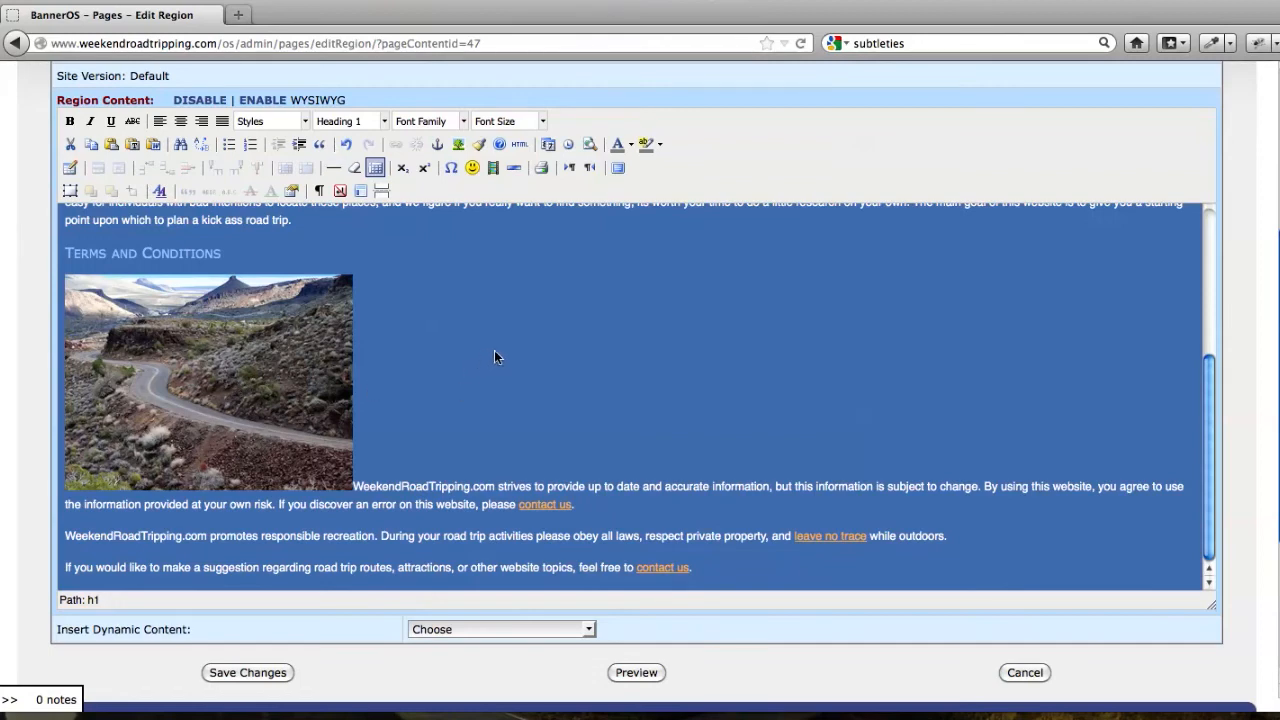
click(196, 352)
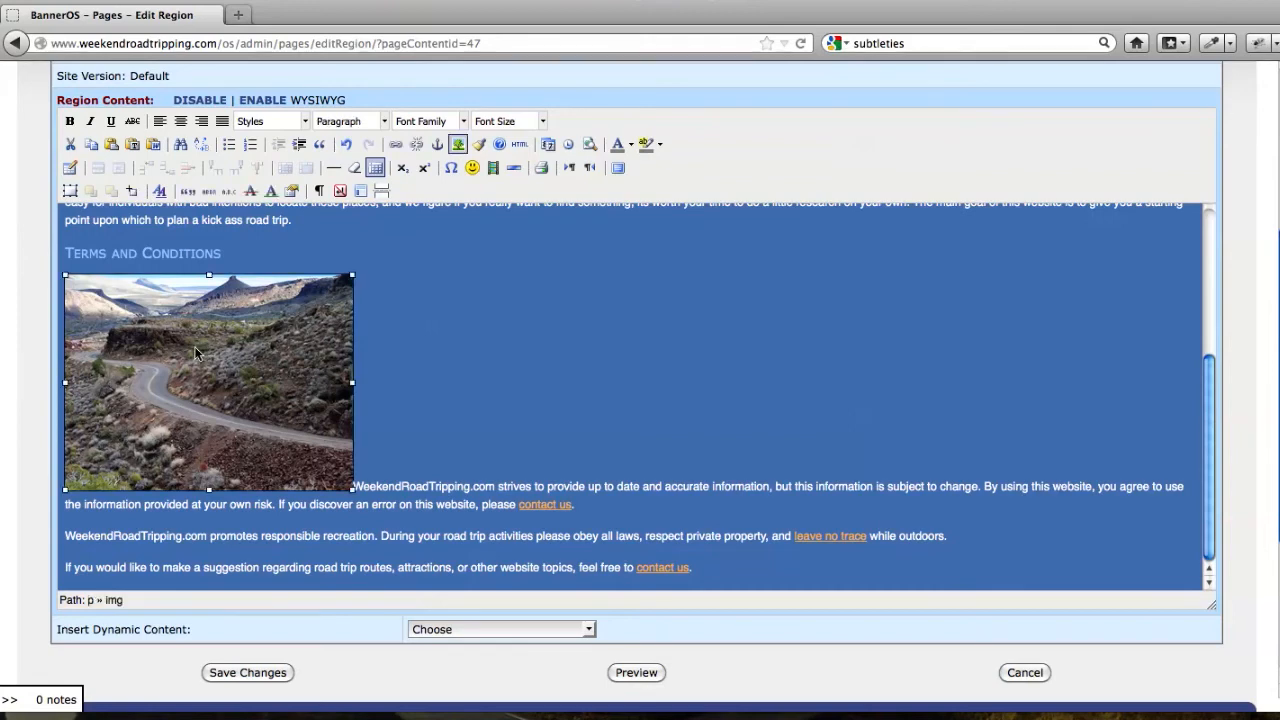
click(457, 146)
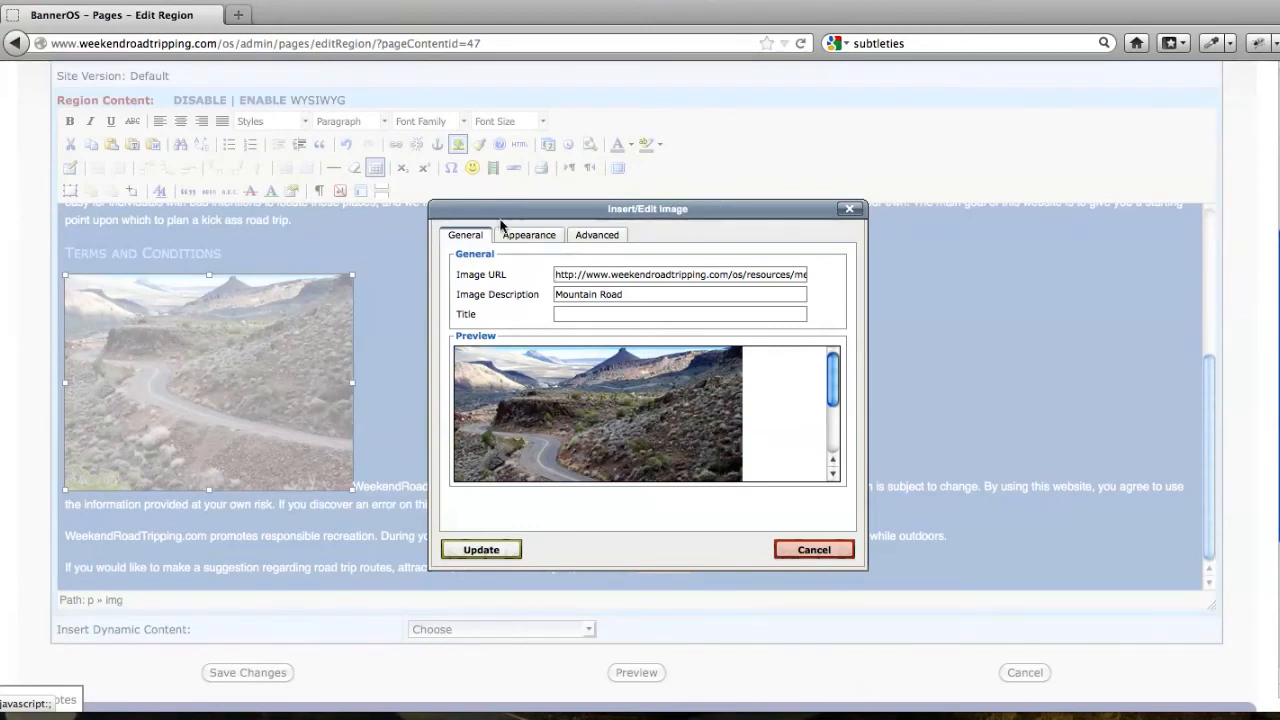
click(524, 241)
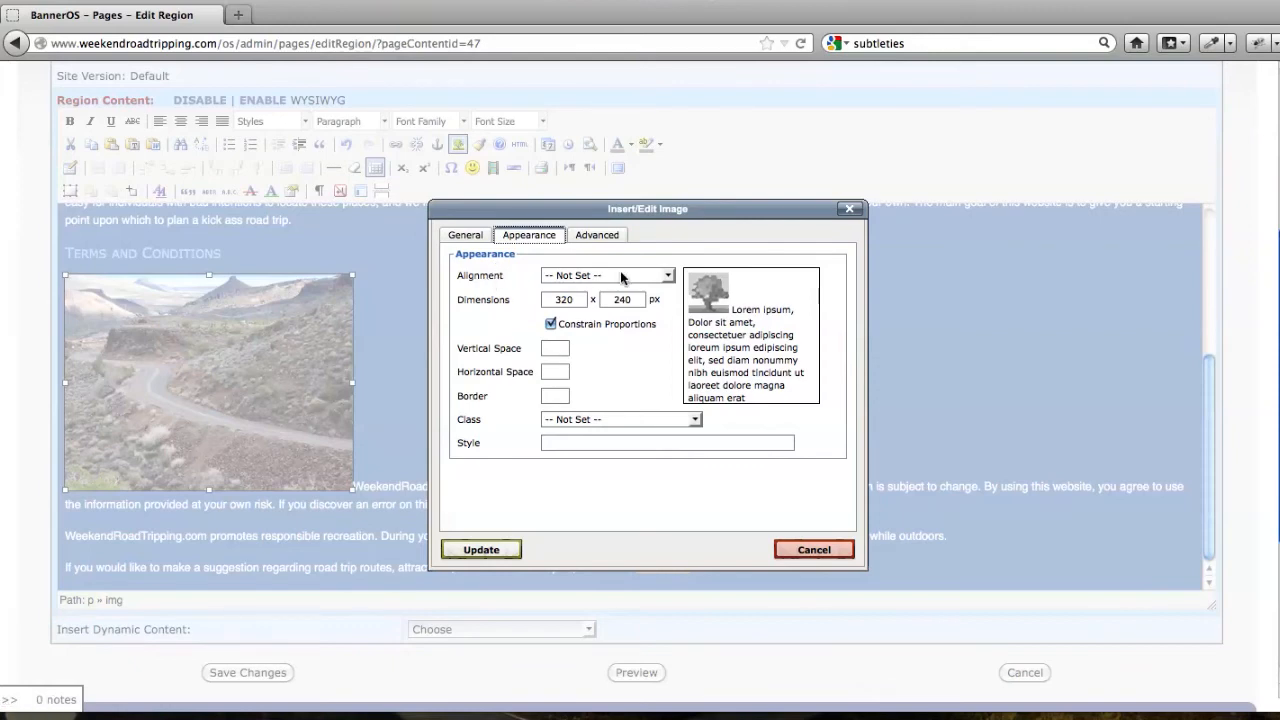
click(667, 276)
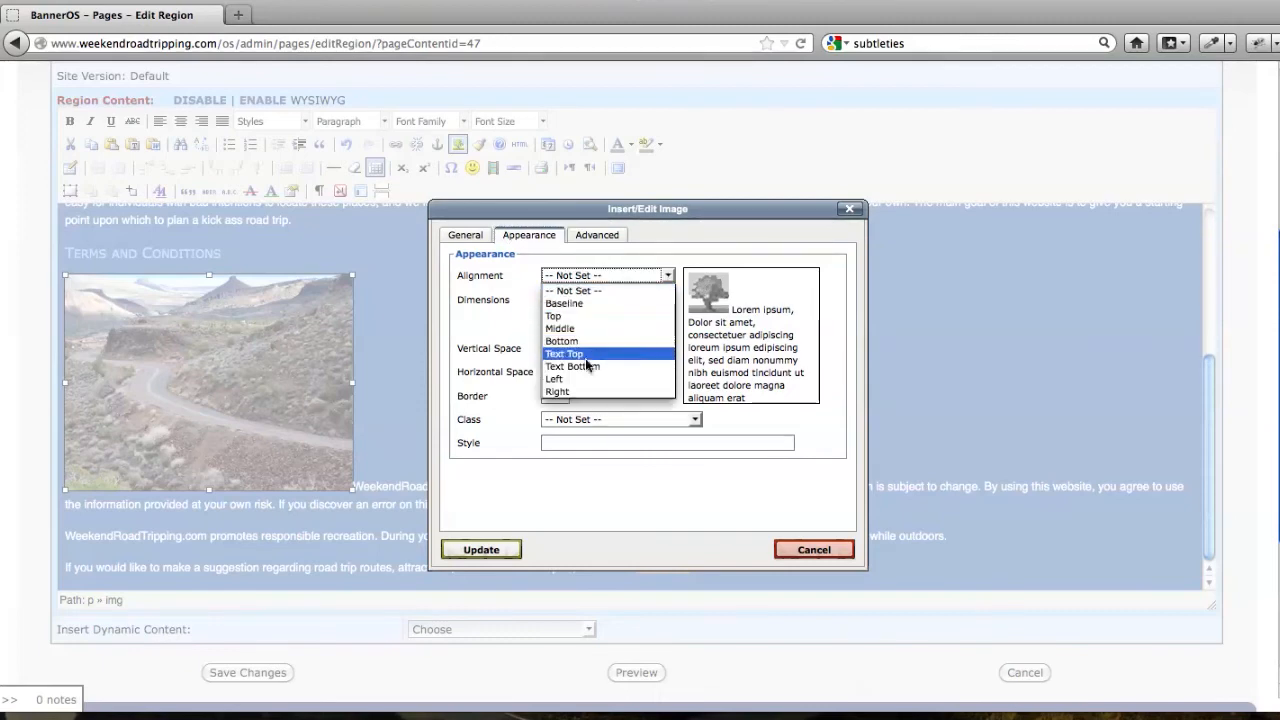
click(576, 391)
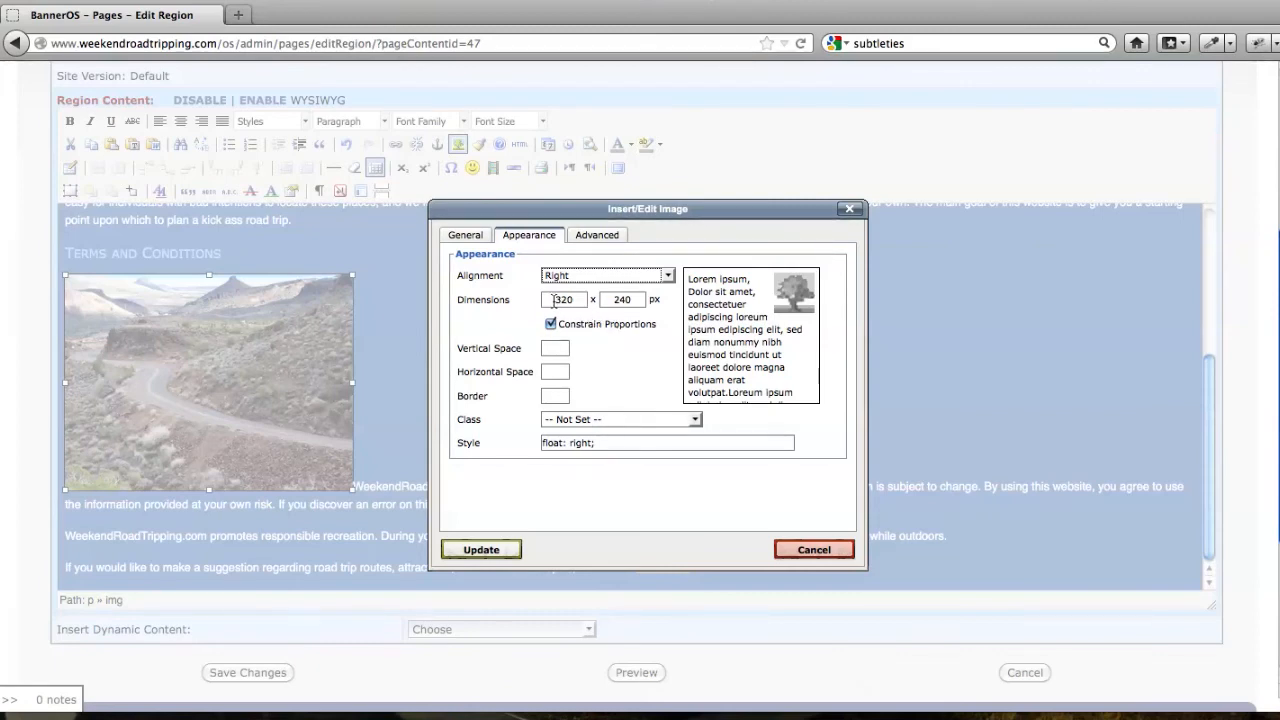
- Set the image's width to 200 px with its proportions constrained
drag(554, 300, 594, 300)
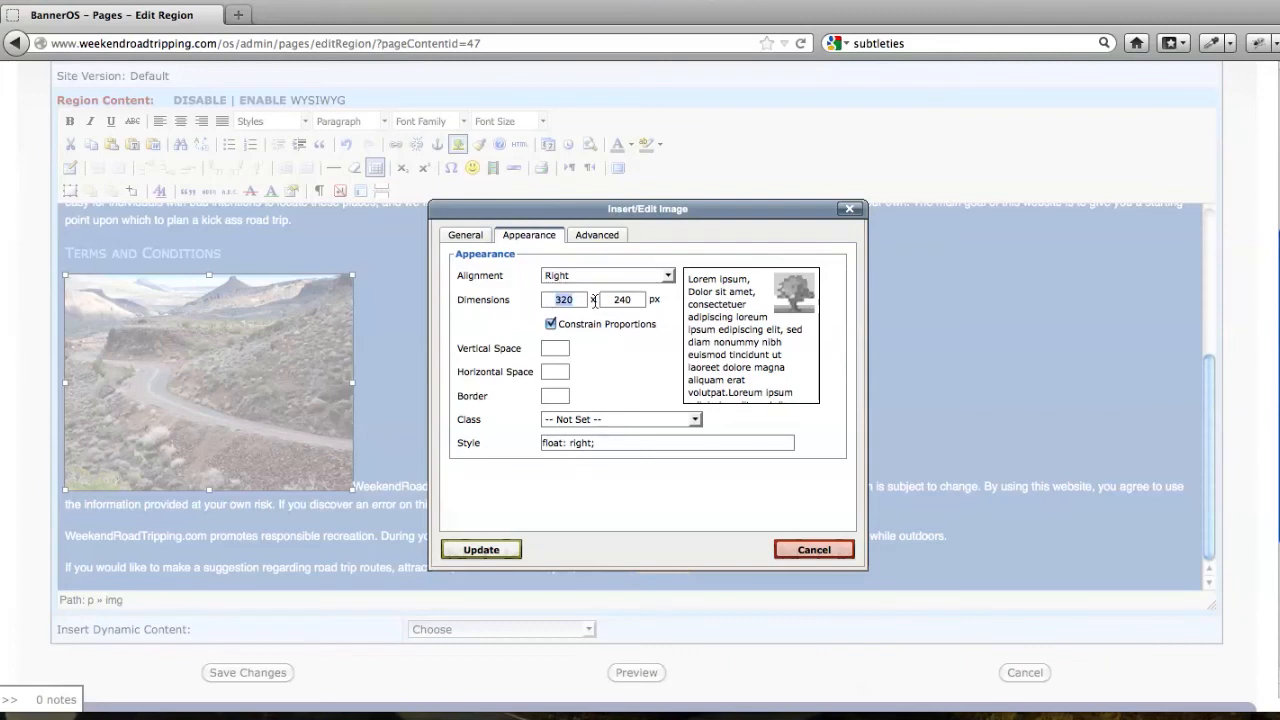
text(200)
key(Tab)
click(667, 345)
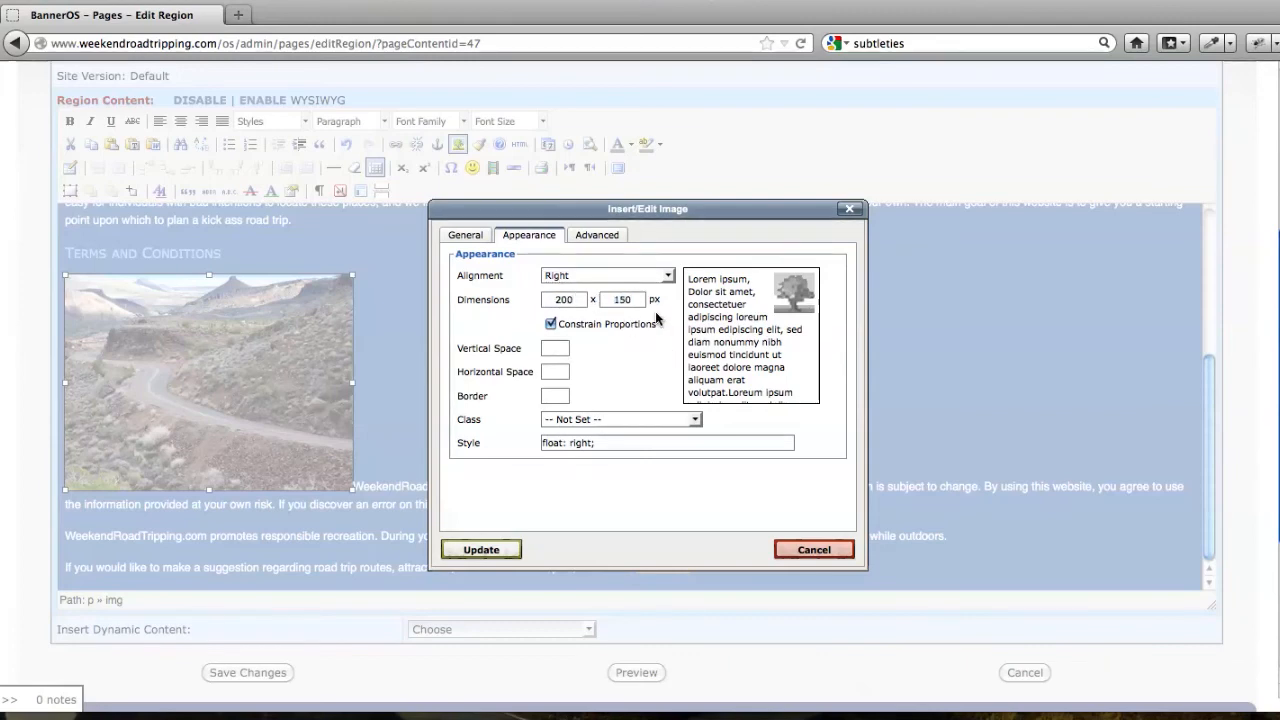
- Give the image a horizontal space of 10 and a border of 1, and apply the image settings
click(563, 372)
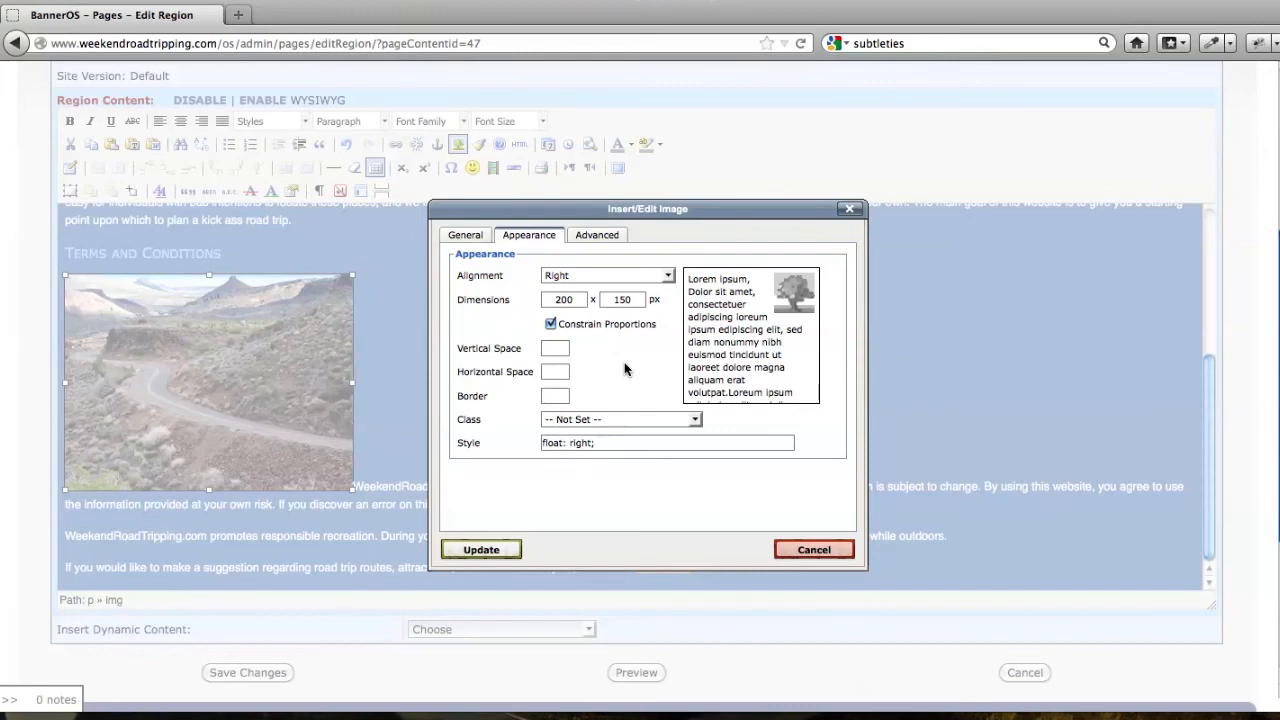
text(10)
key(Tab)
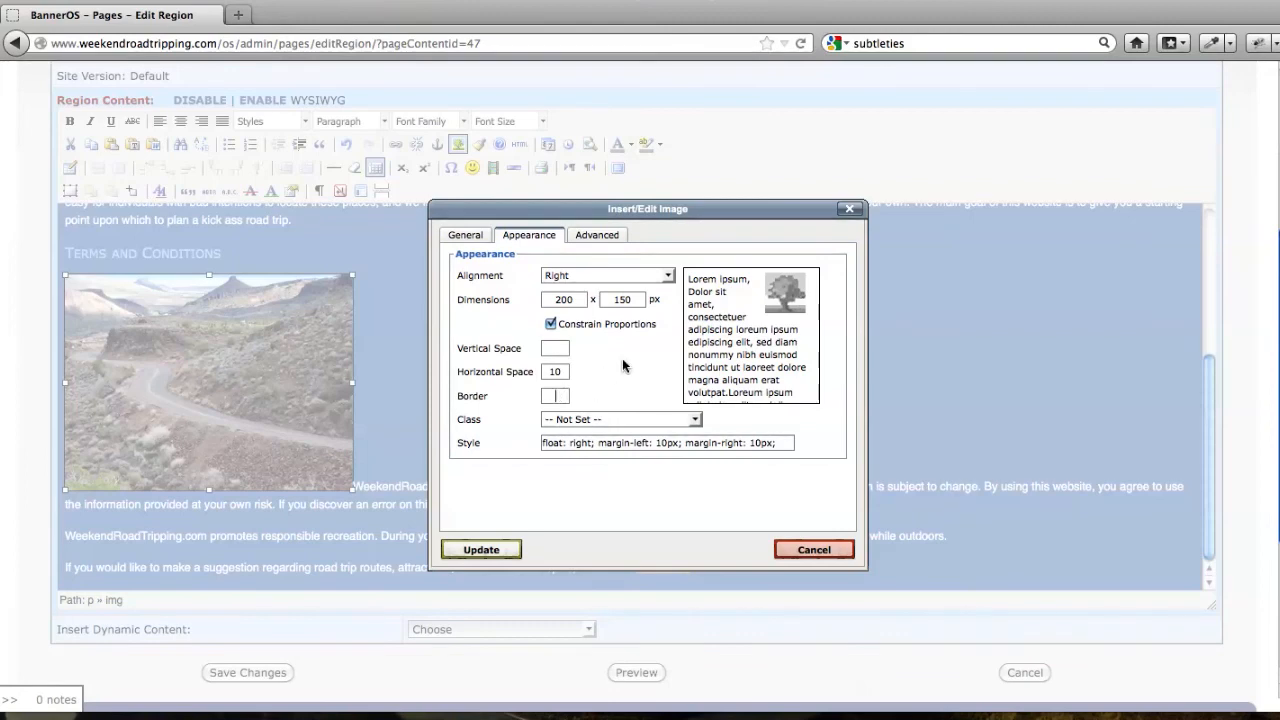
text(1)
click(619, 503)
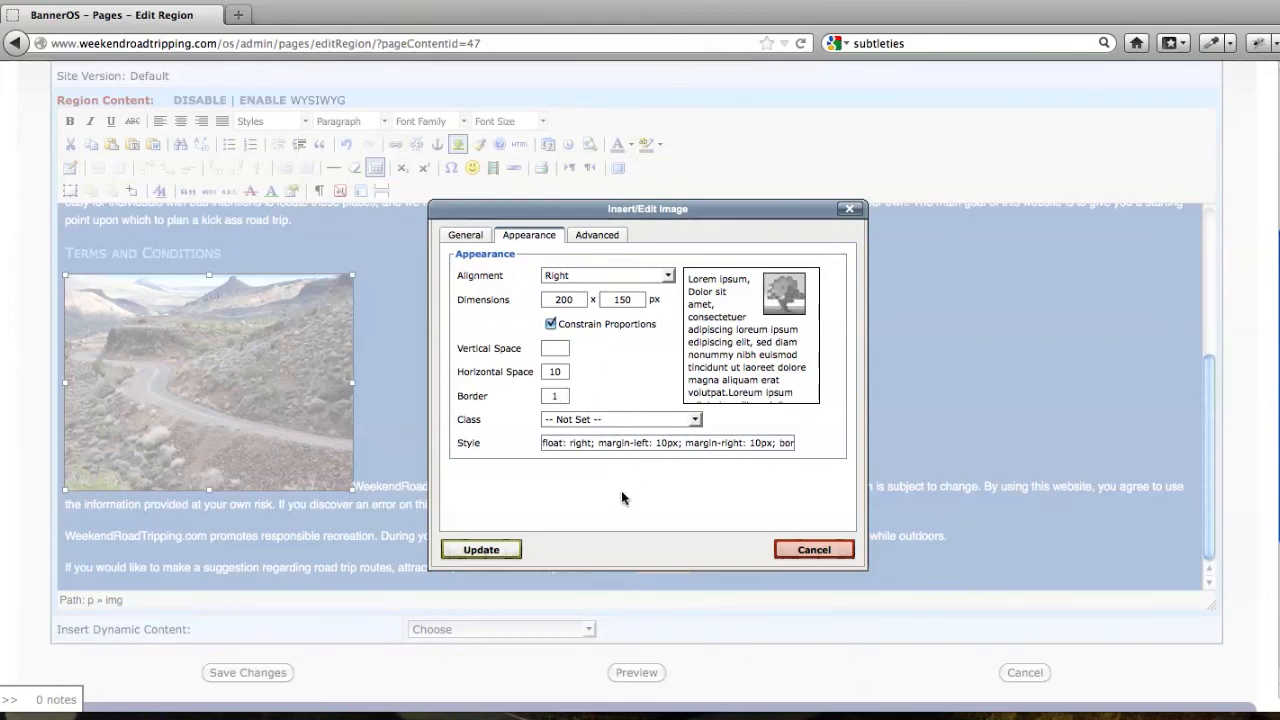
click(481, 551)
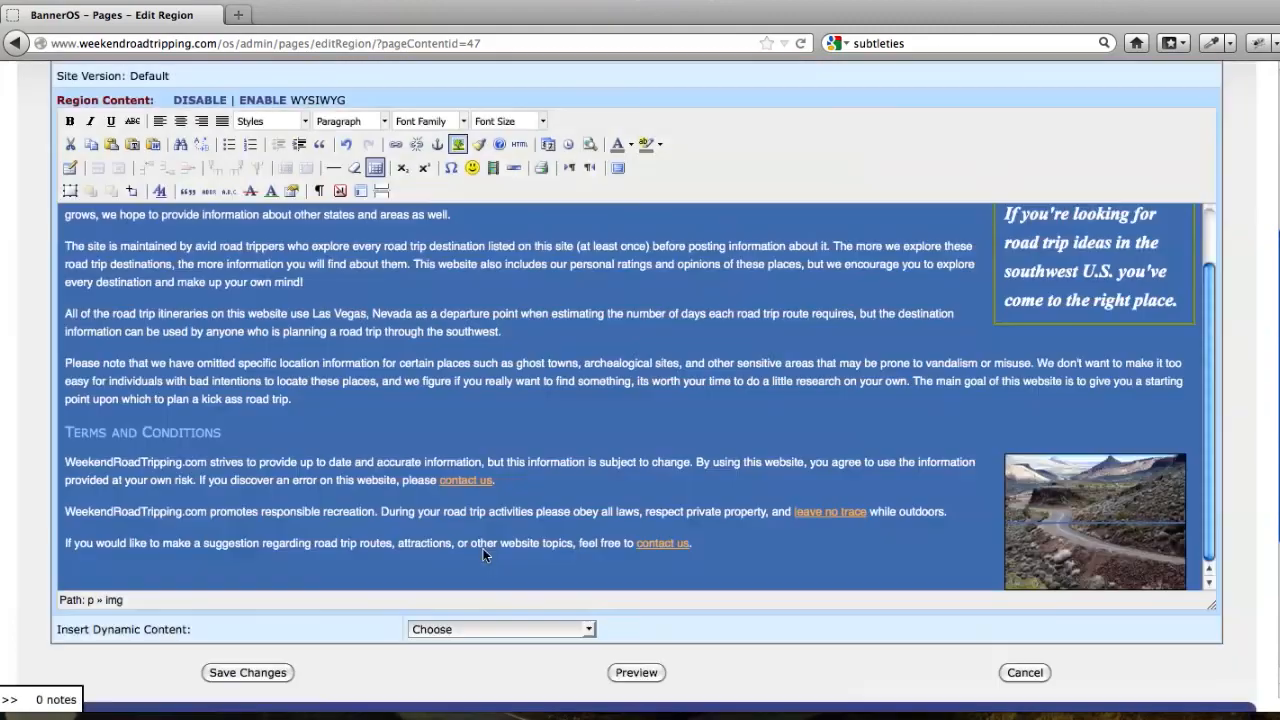
scroll(630, 366, down, 2)
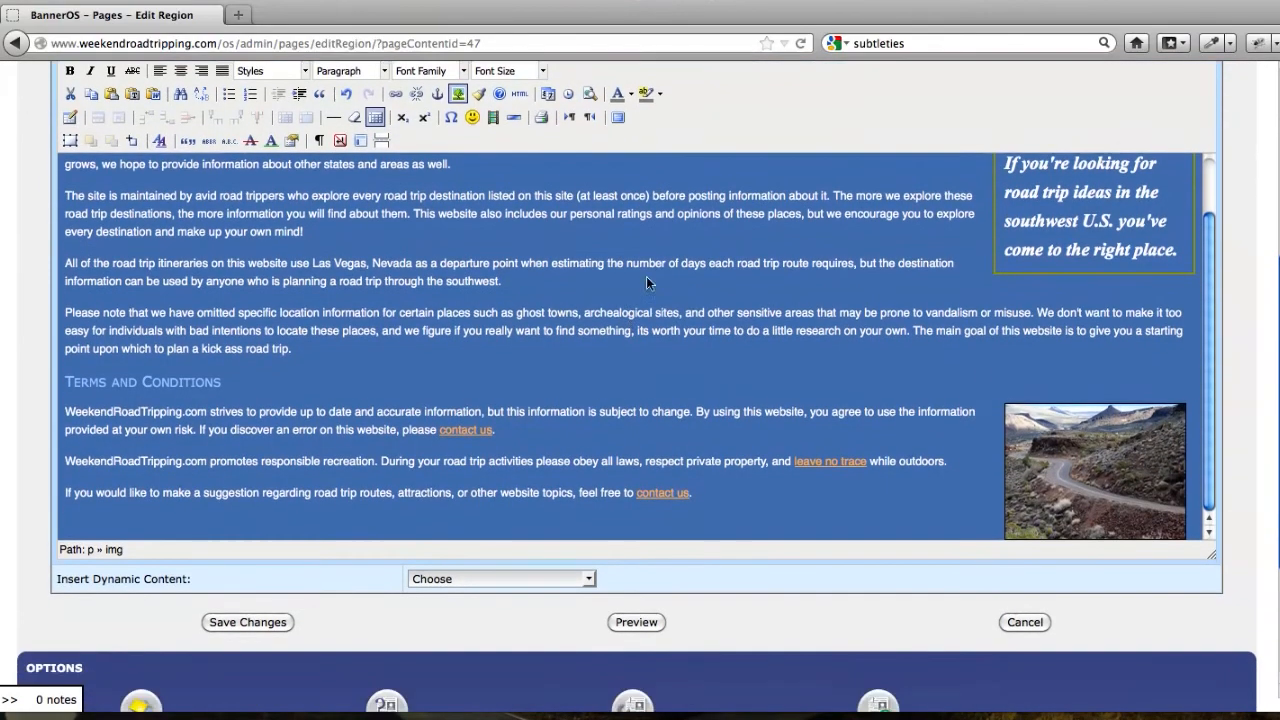